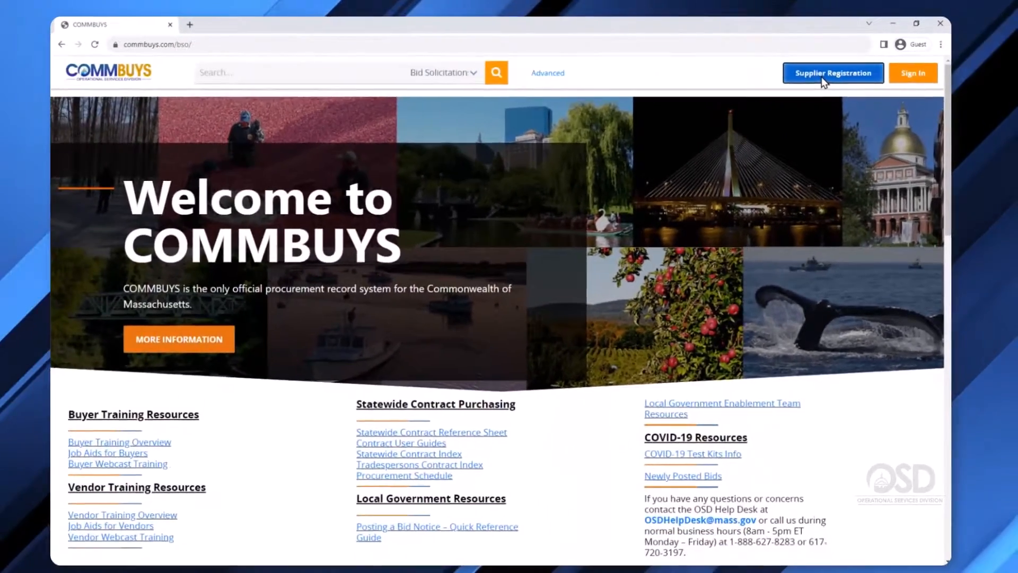
# Register The Art of the Sign as a new supplier with its EIN tax ID and contact e-mail.
pyautogui.click(713, 120)
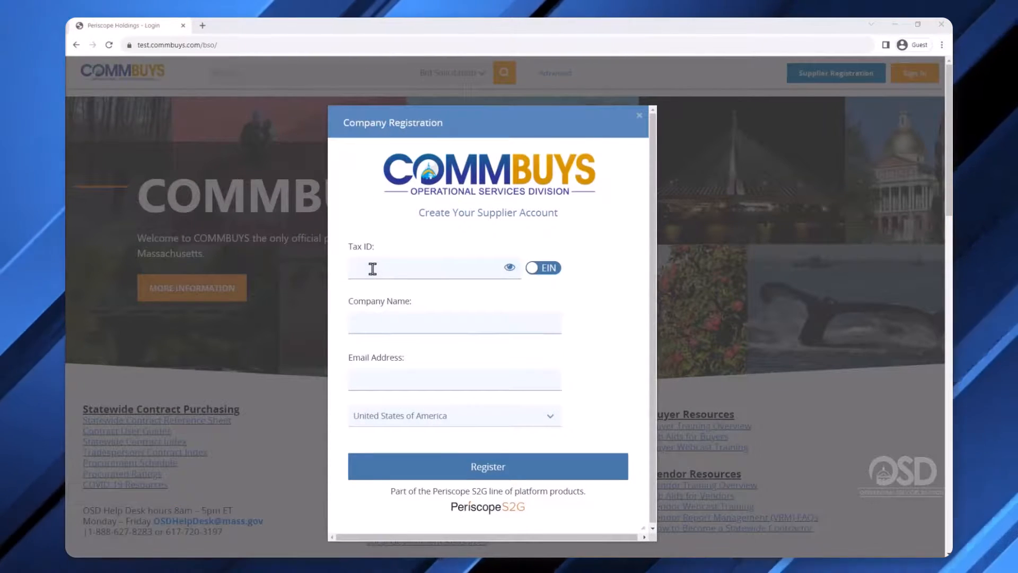
pyautogui.click(373, 269)
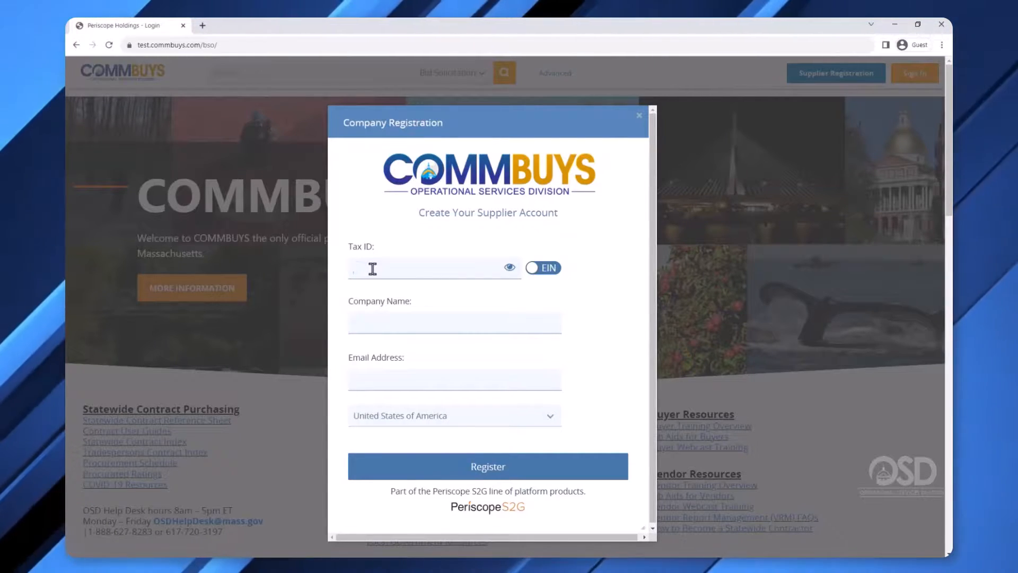
pyautogui.click(554, 273)
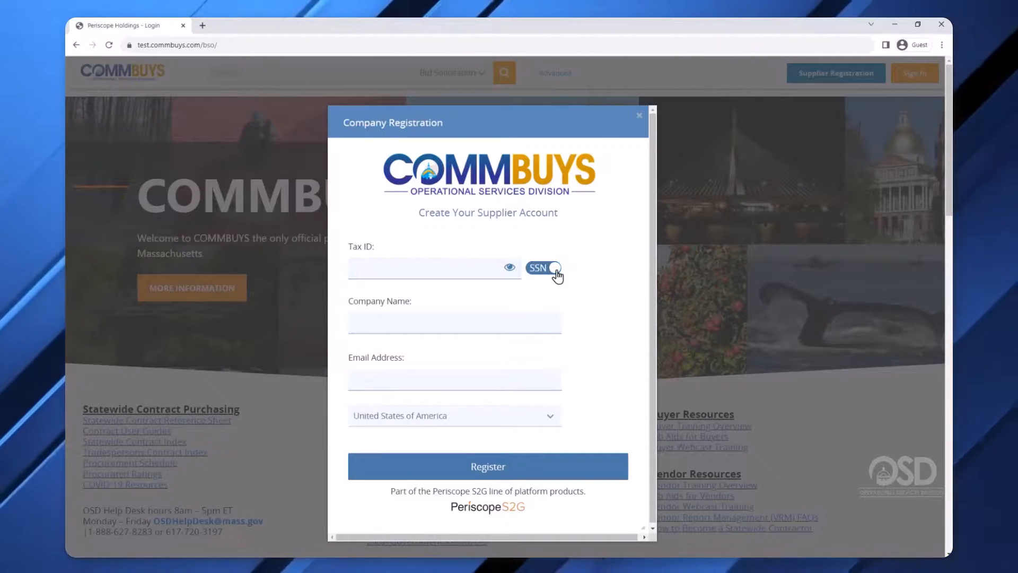
pyautogui.click(536, 271)
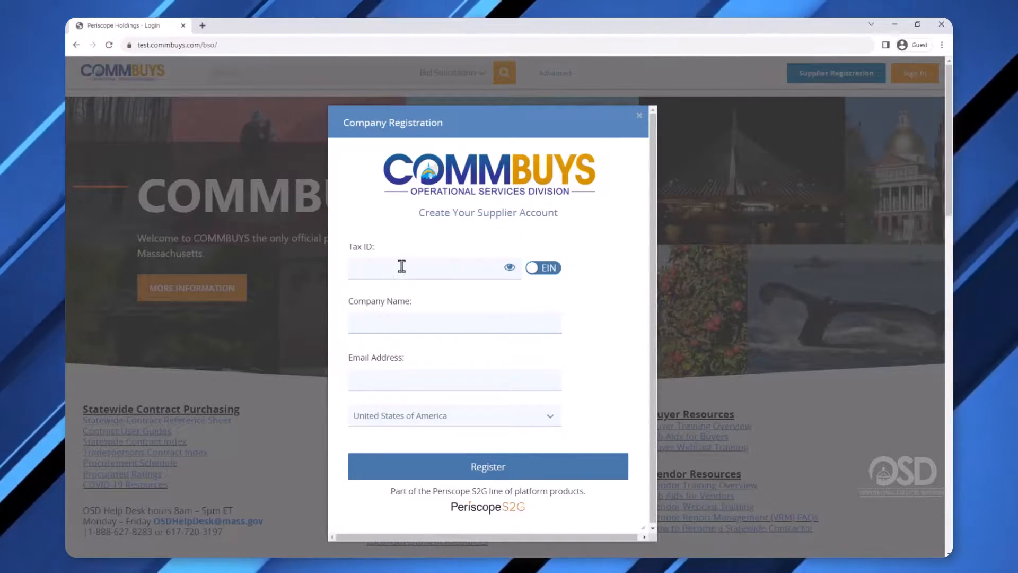
pyautogui.click(380, 269)
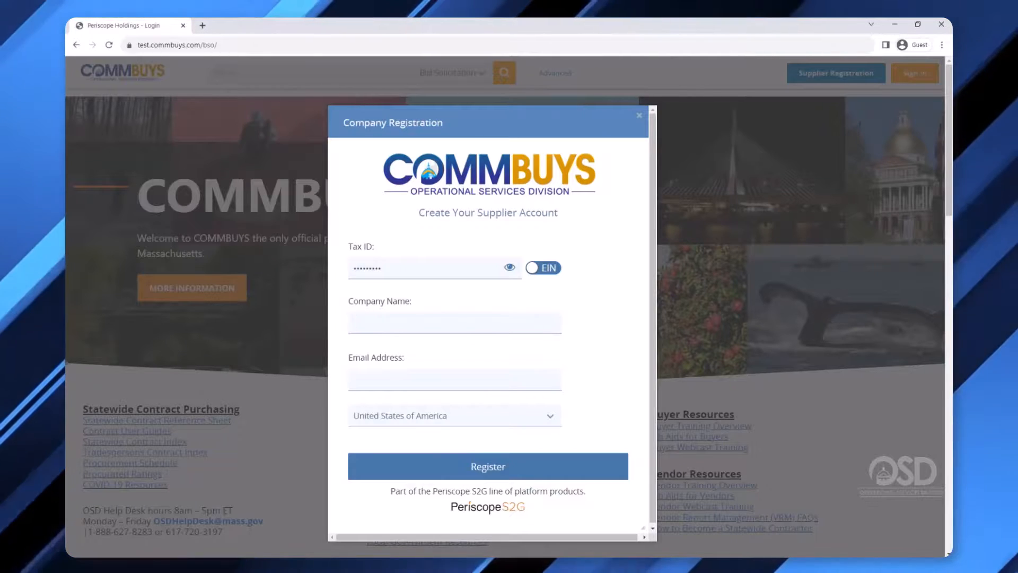
pyautogui.write('The Art of the Sign')
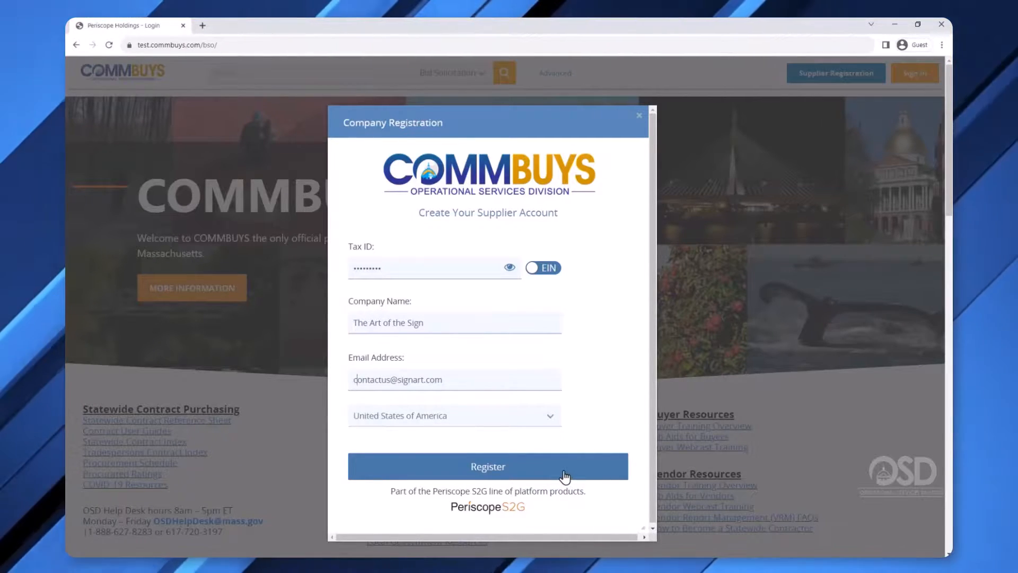
pyautogui.click(564, 474)
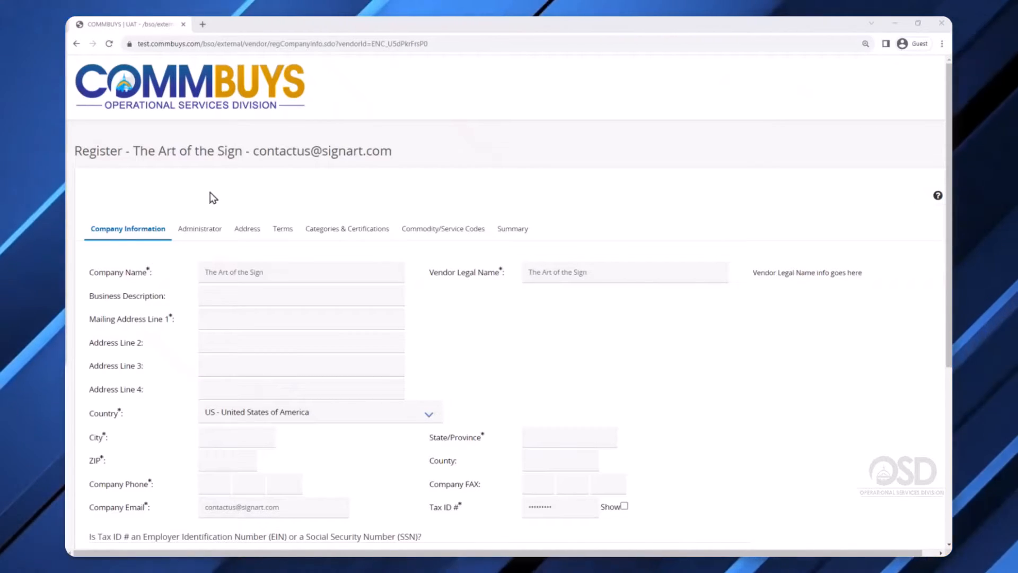
# Enter the business description, mailing address and company phone number, then save and continue.
pyautogui.click(239, 296)
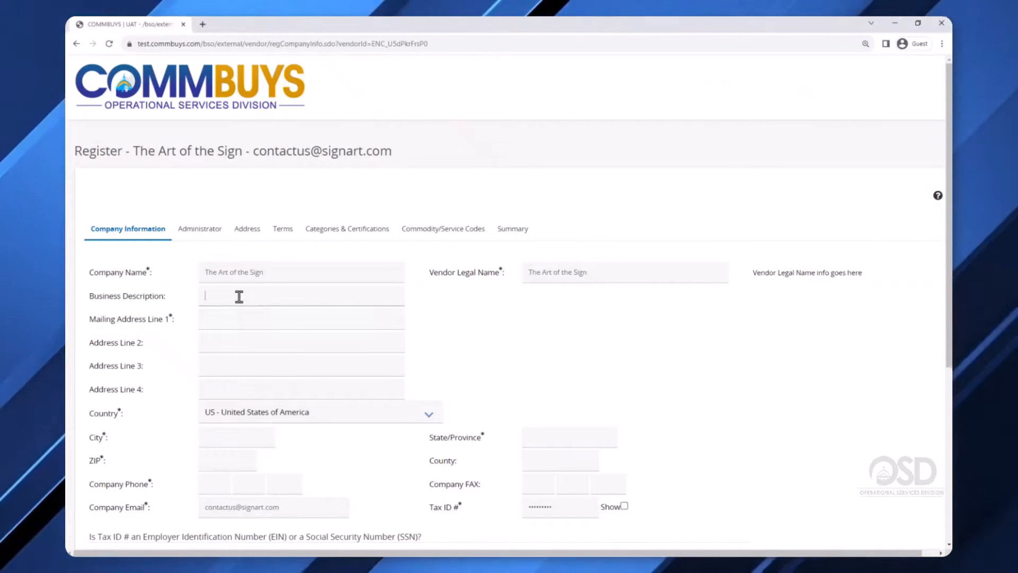
pyautogui.write('graphic design, sign art, branding, materials')
pyautogui.press('Tab')
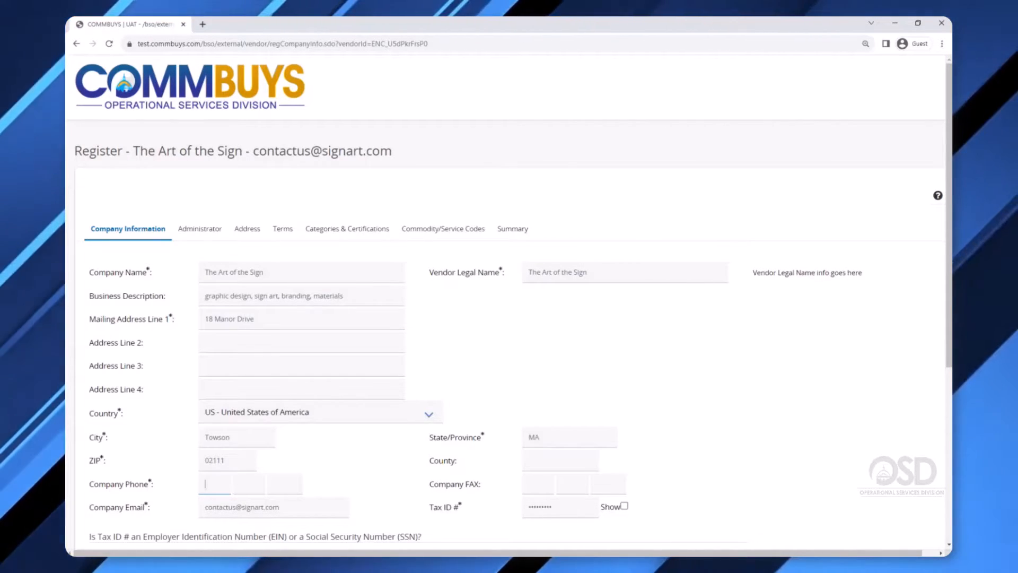
pyautogui.scroll(-1, 412, 533)
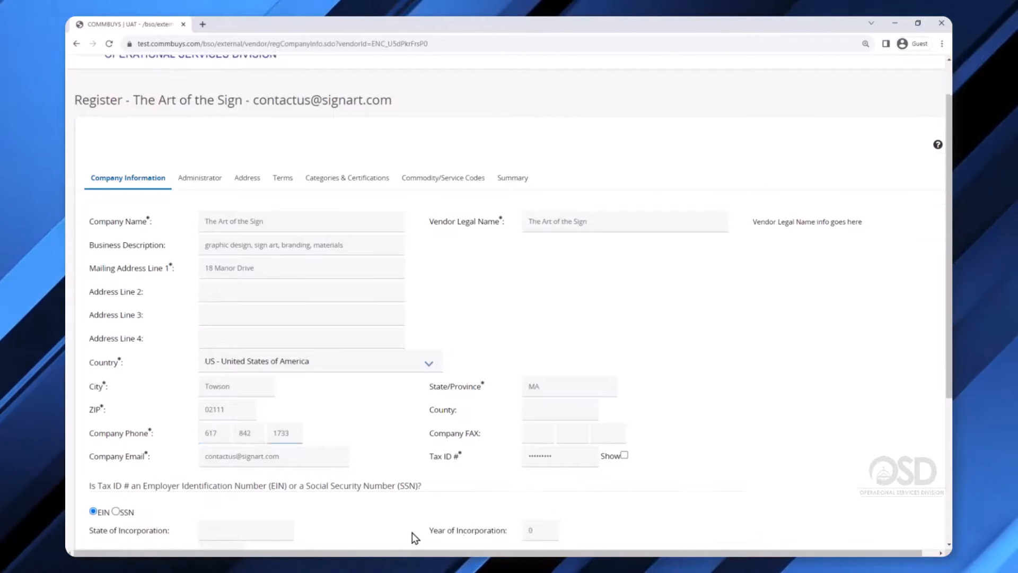
pyautogui.scroll(-5, 414, 470)
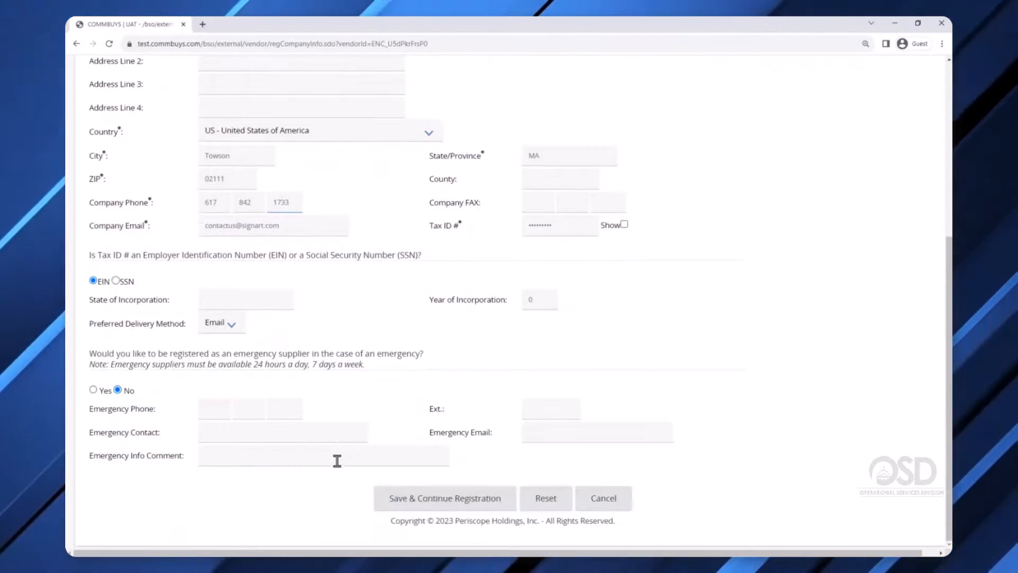
pyautogui.click(436, 504)
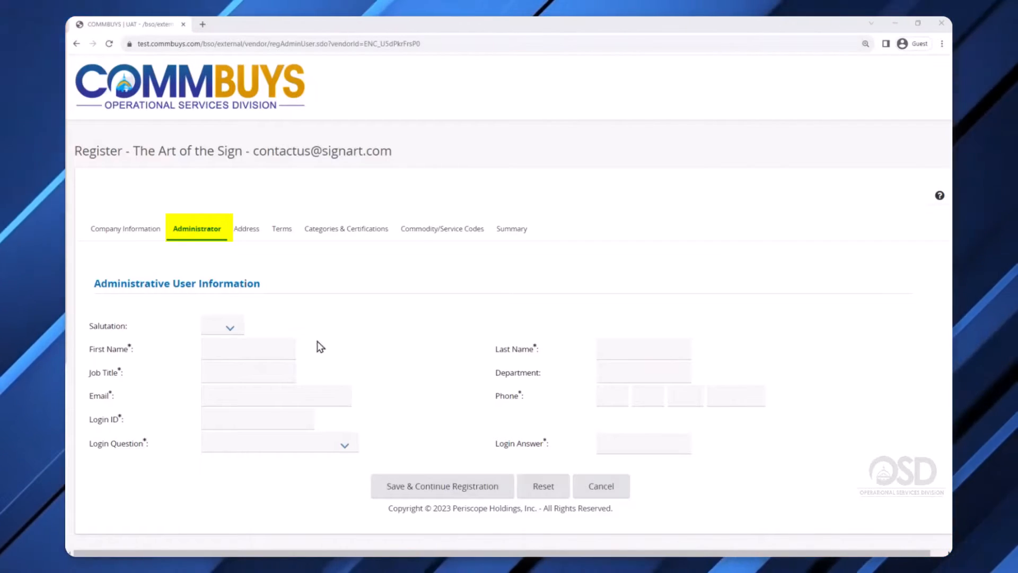
# Enter the administrator's first and last name, job title Owner, e-mail and phone number.
pyautogui.click(244, 351)
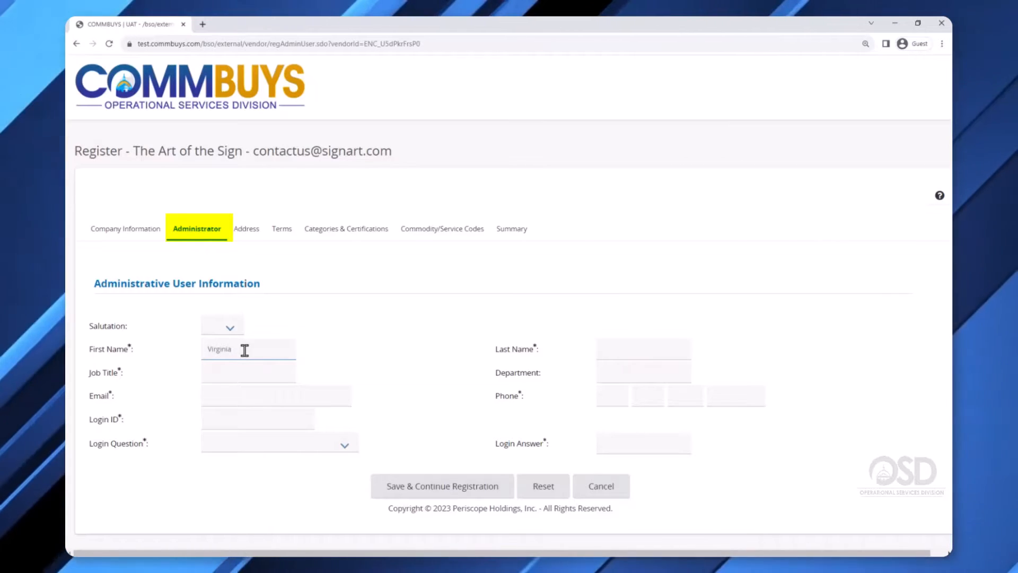
pyautogui.click(614, 357)
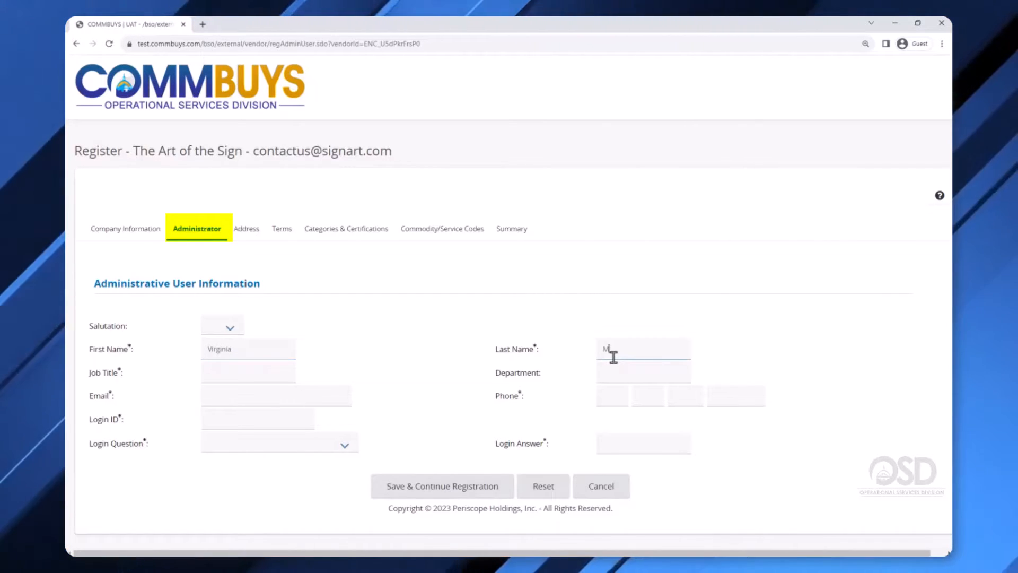
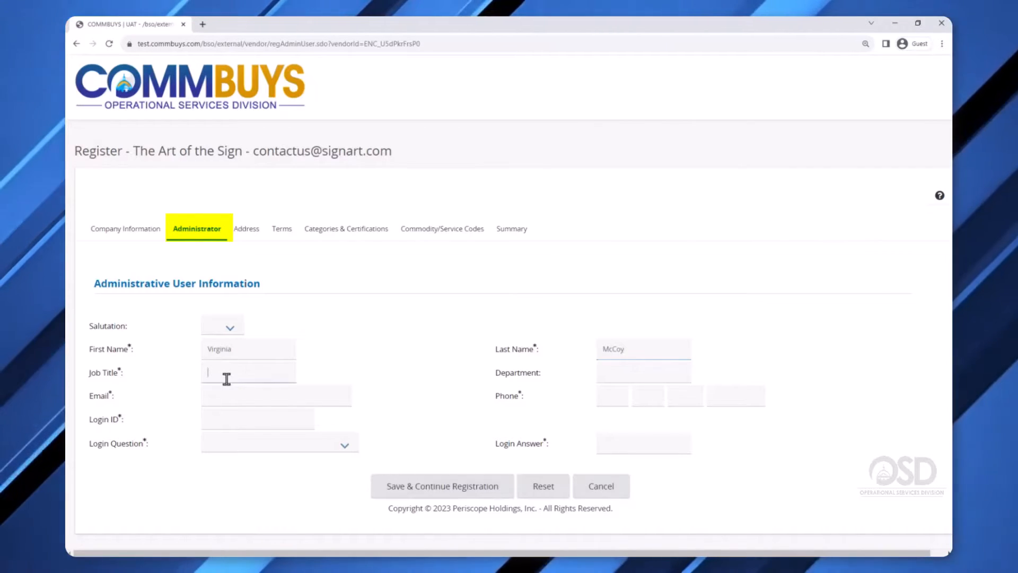
pyautogui.write('Own')
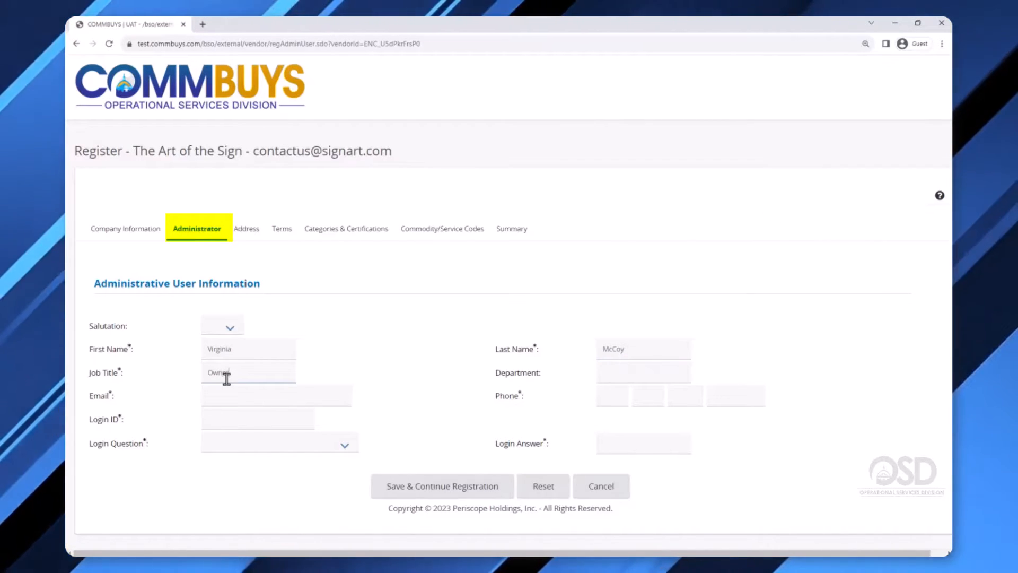
pyautogui.write('er')
pyautogui.press('Tab')
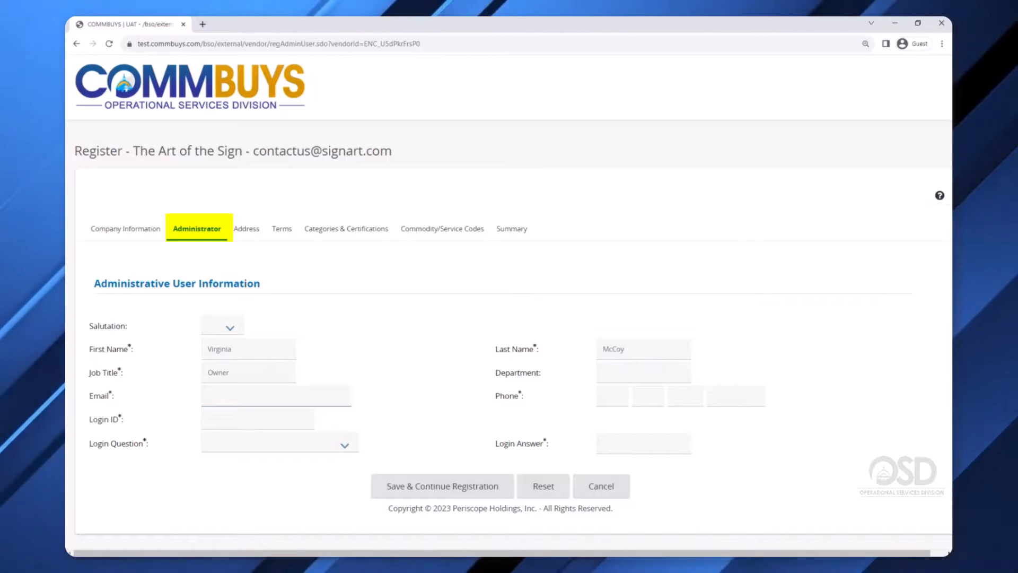
pyautogui.press('Tab')
pyautogui.press('Tab')
pyautogui.press('Tab')
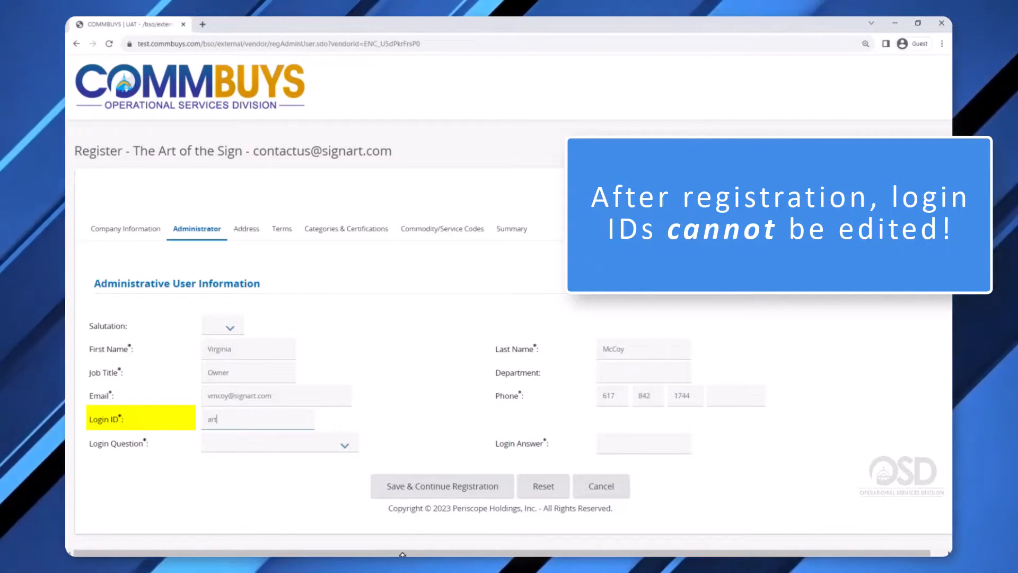
# Complete the administrator's login ID, pick a security question, enter its answer, and save.
pyautogui.write('ofsign')
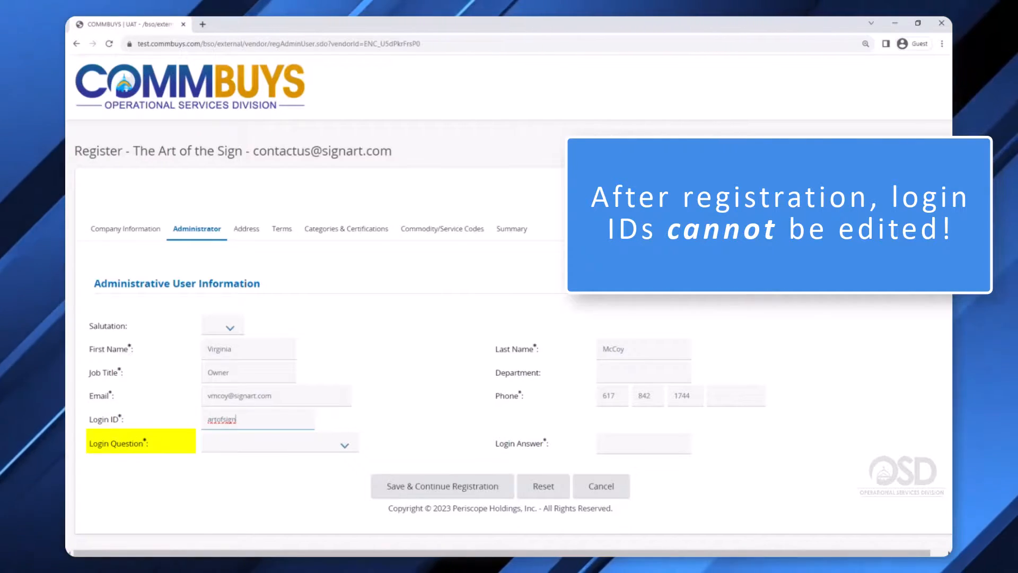
pyautogui.click(313, 449)
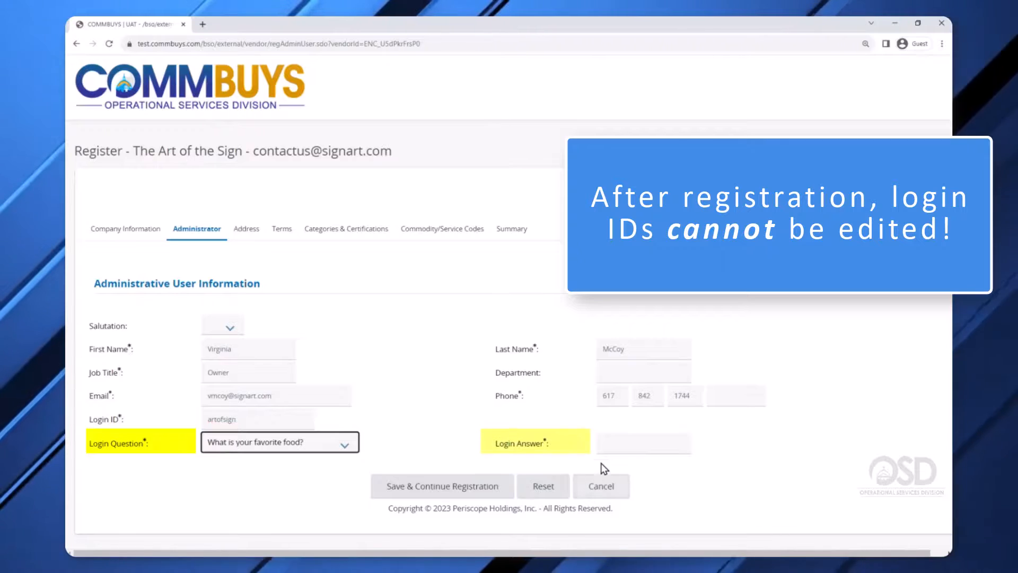
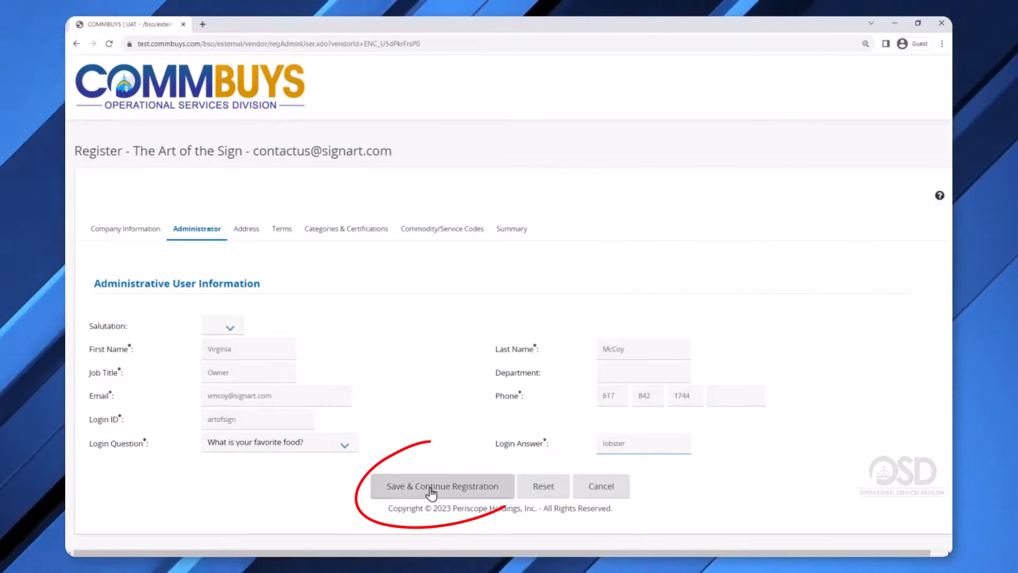
pyautogui.click(431, 492)
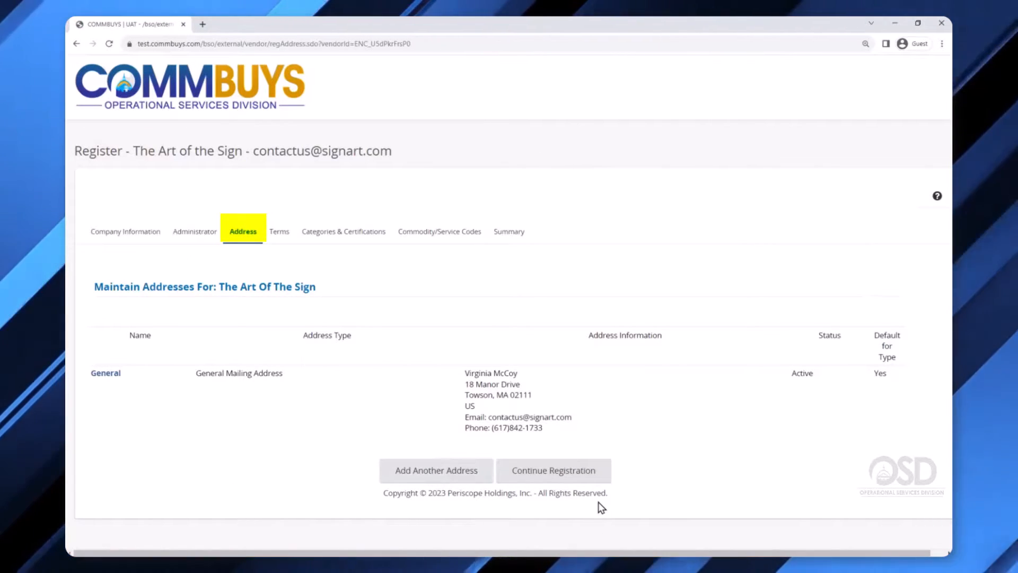
# Keep the General Mailing Address and save past the Terms step.
pyautogui.click(569, 479)
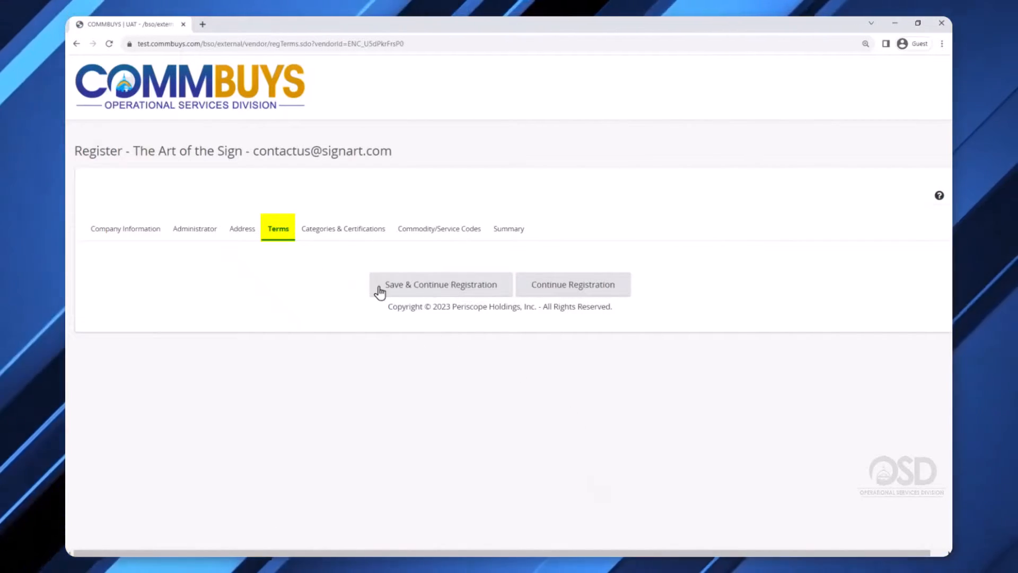
pyautogui.click(424, 296)
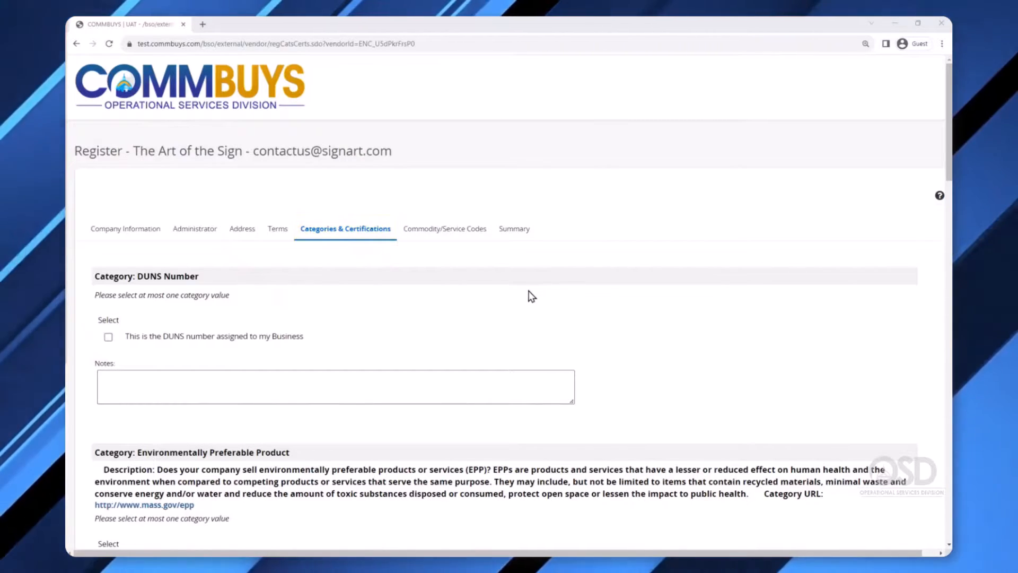
# Select LLC as the Business Structure on the Categories & Certifications page.
pyautogui.scroll(-1, 531, 296)
pyautogui.scroll(-3, 532, 363)
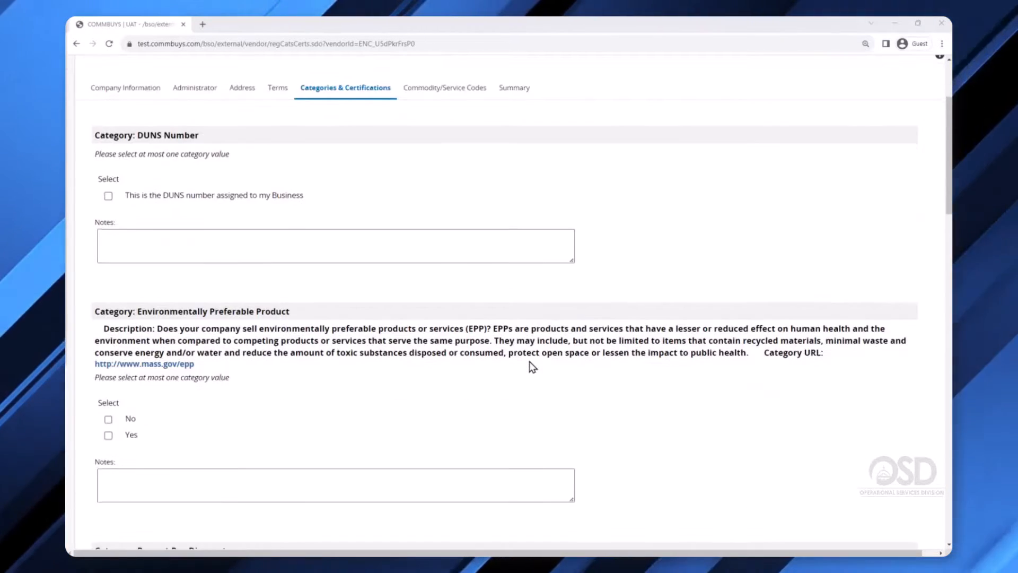
pyautogui.scroll(-4, 535, 363)
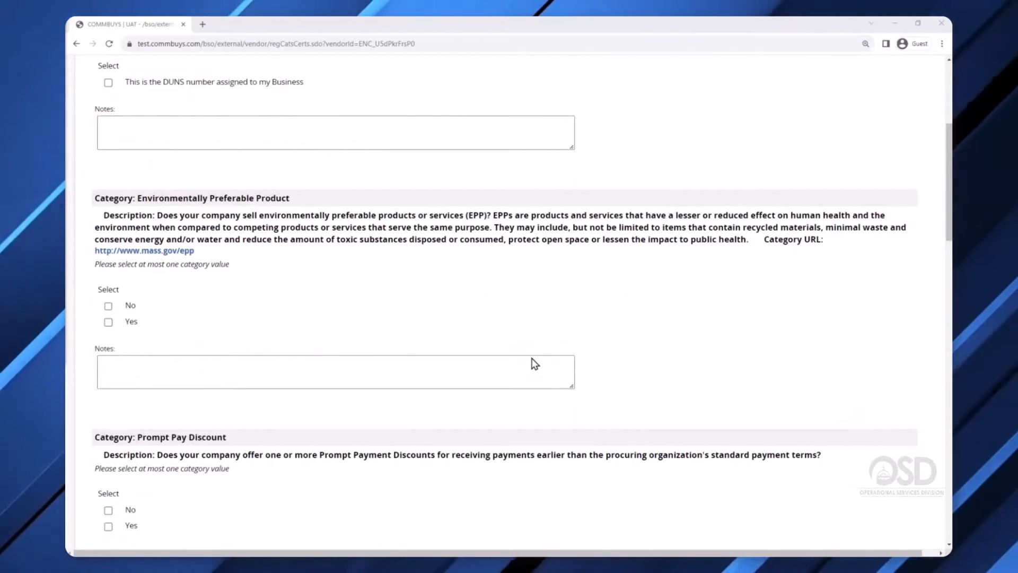
pyautogui.scroll(-6, 534, 364)
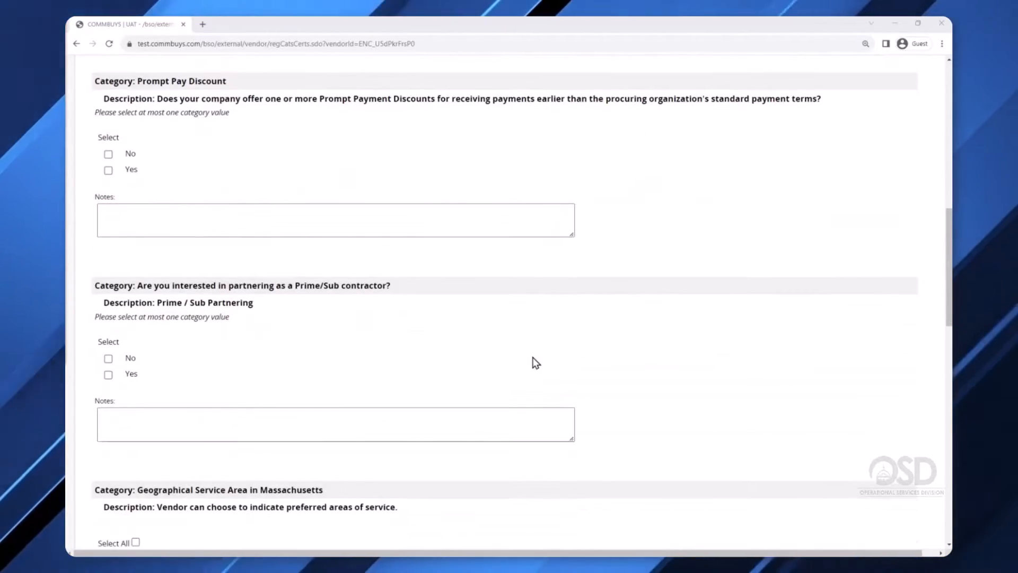
pyautogui.scroll(-7, 536, 363)
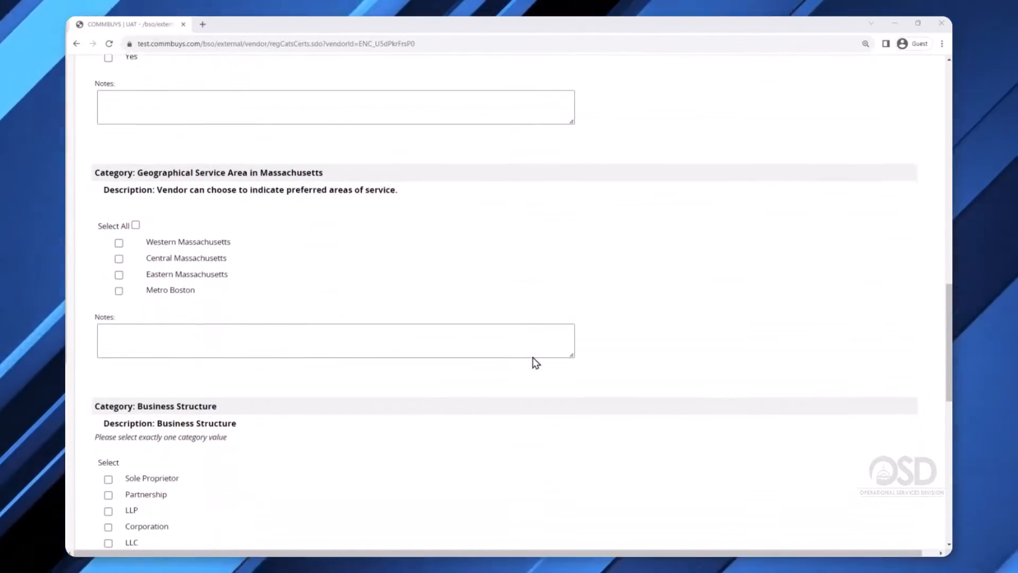
pyautogui.scroll(-2, 535, 362)
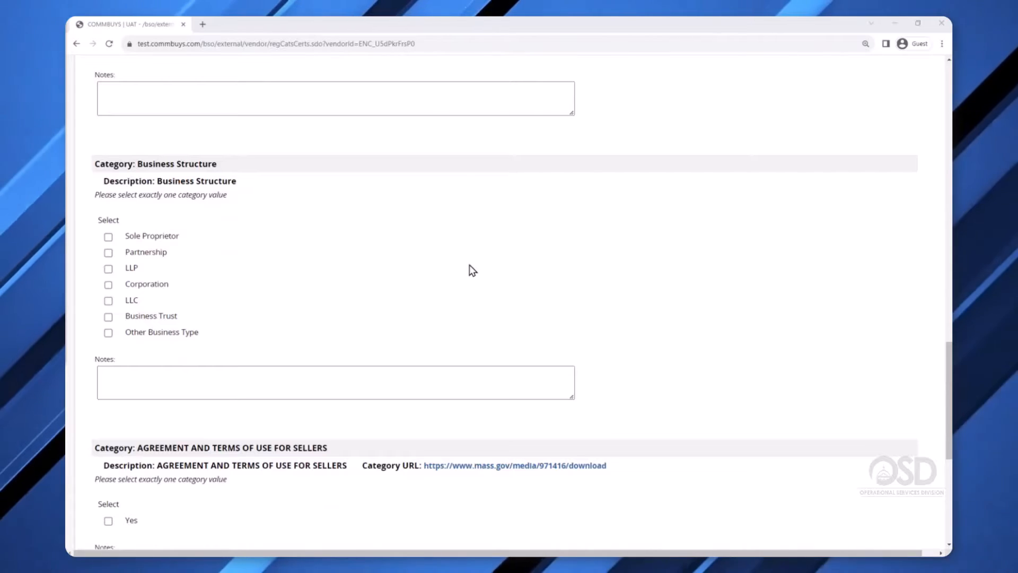
pyautogui.click(110, 302)
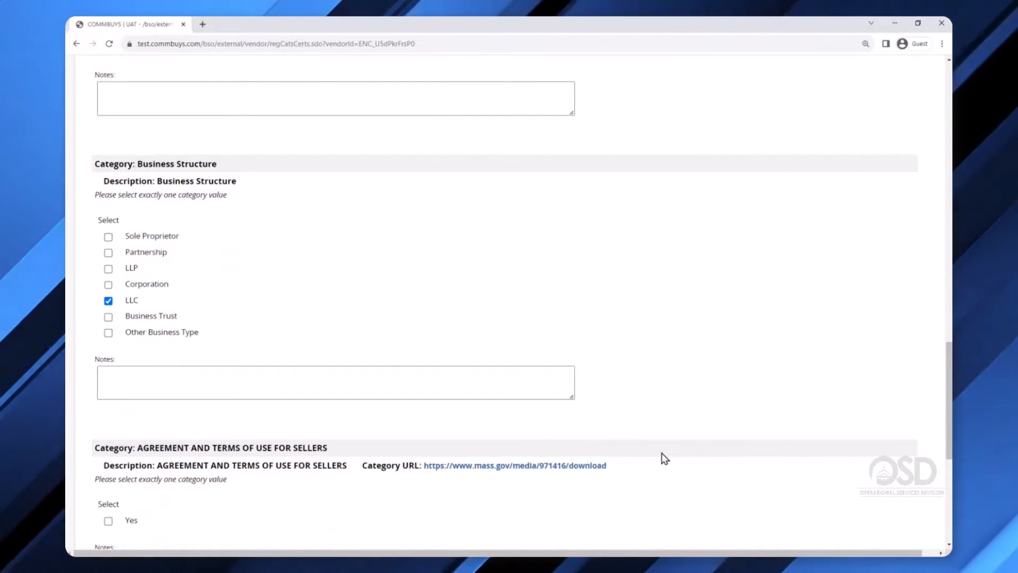
pyautogui.scroll(-2, 661, 457)
pyautogui.scroll(-2, 663, 457)
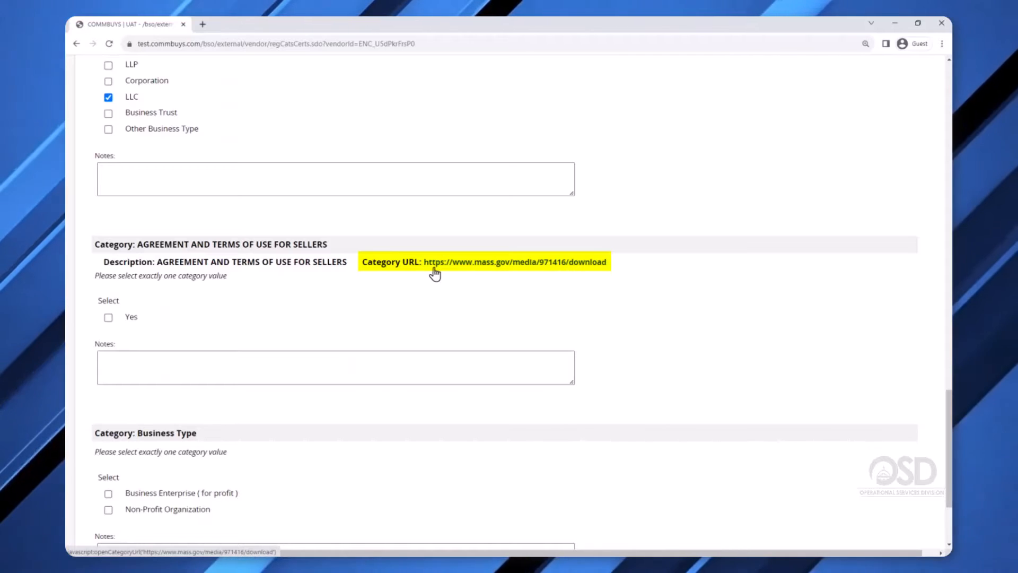
# Agree Yes to the seller Terms of Use, tick Business Enterprise (for profit), and save.
pyautogui.click(110, 319)
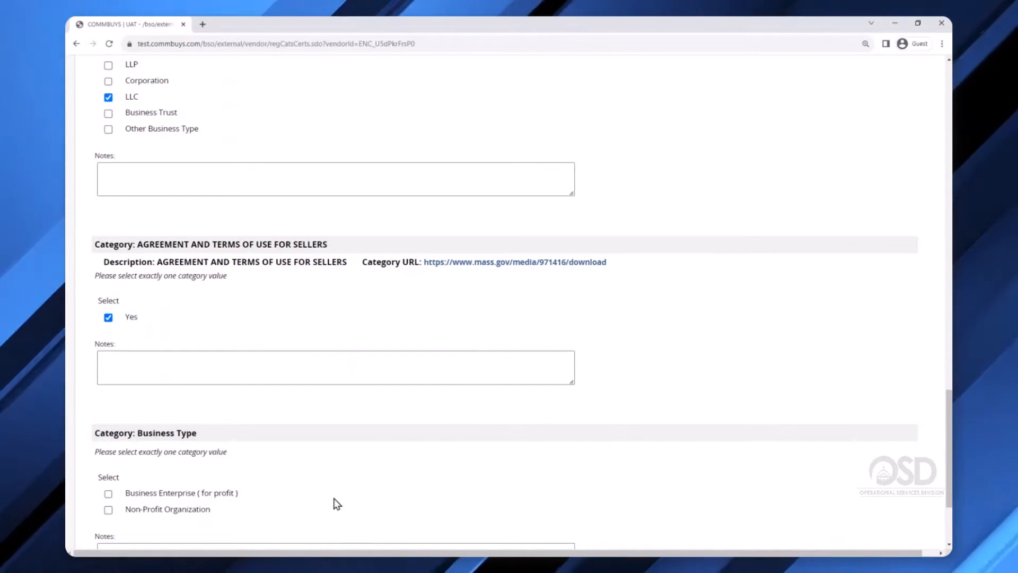
pyautogui.scroll(-1, 294, 492)
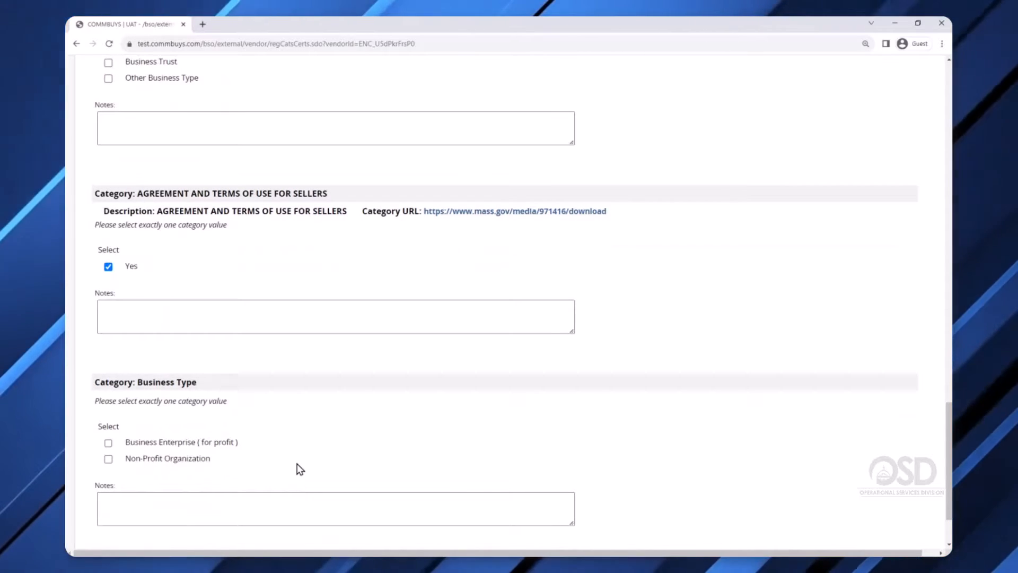
pyautogui.scroll(-2, 295, 467)
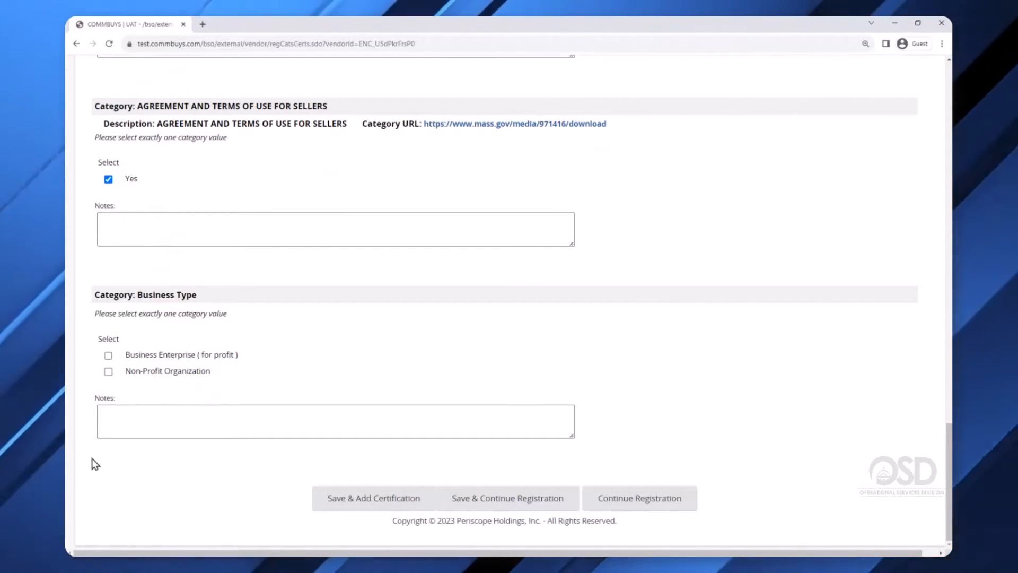
pyautogui.click(107, 356)
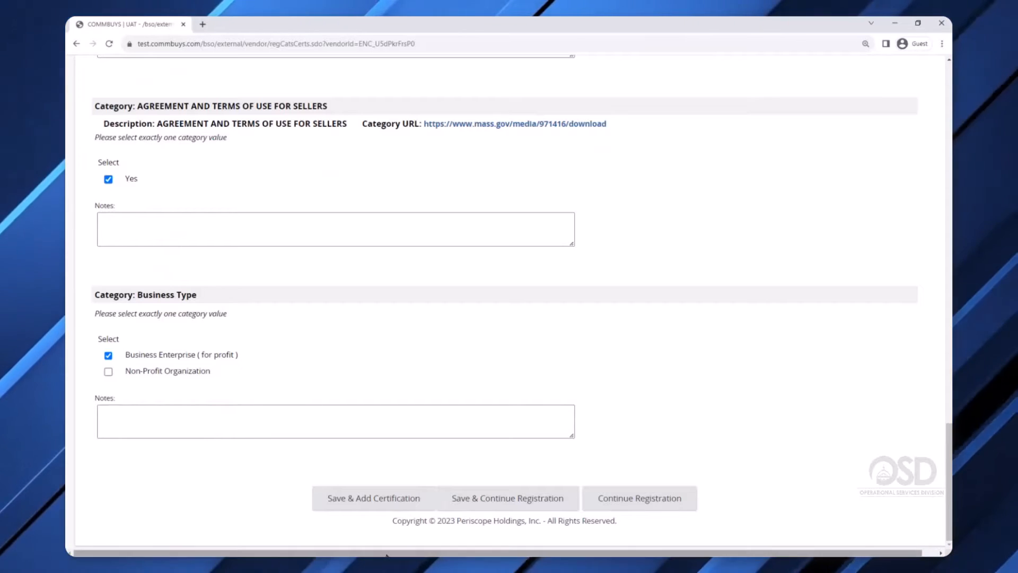
pyautogui.click(541, 505)
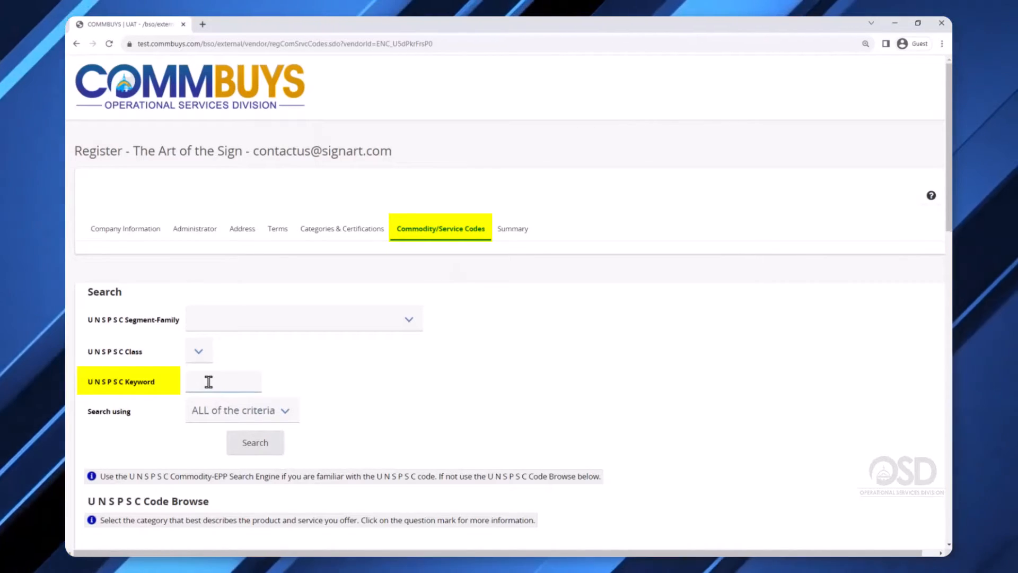
# Search the UNSPSC codes for the keyword 'sign'.
pyautogui.write('ign')
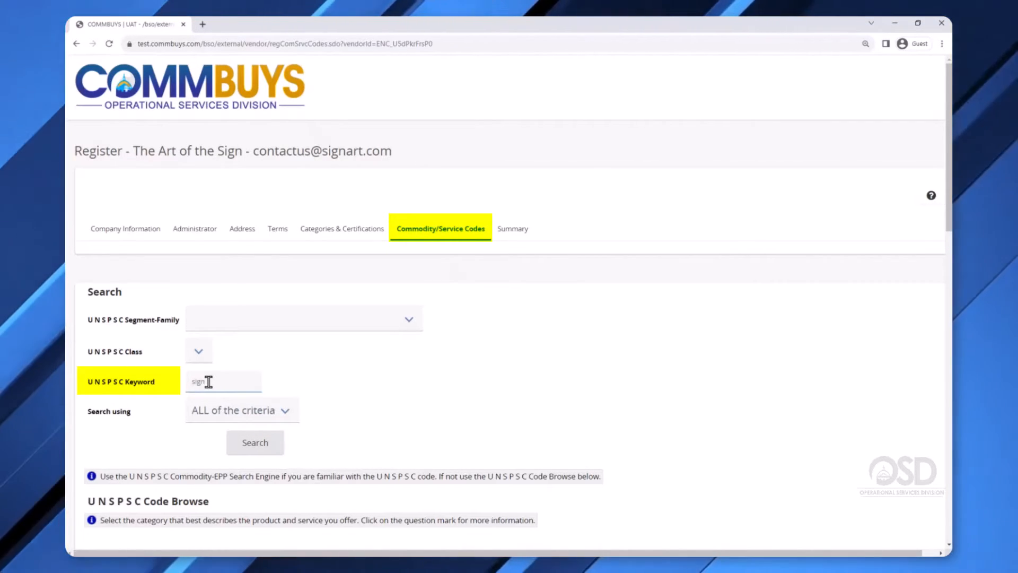
pyautogui.click(260, 448)
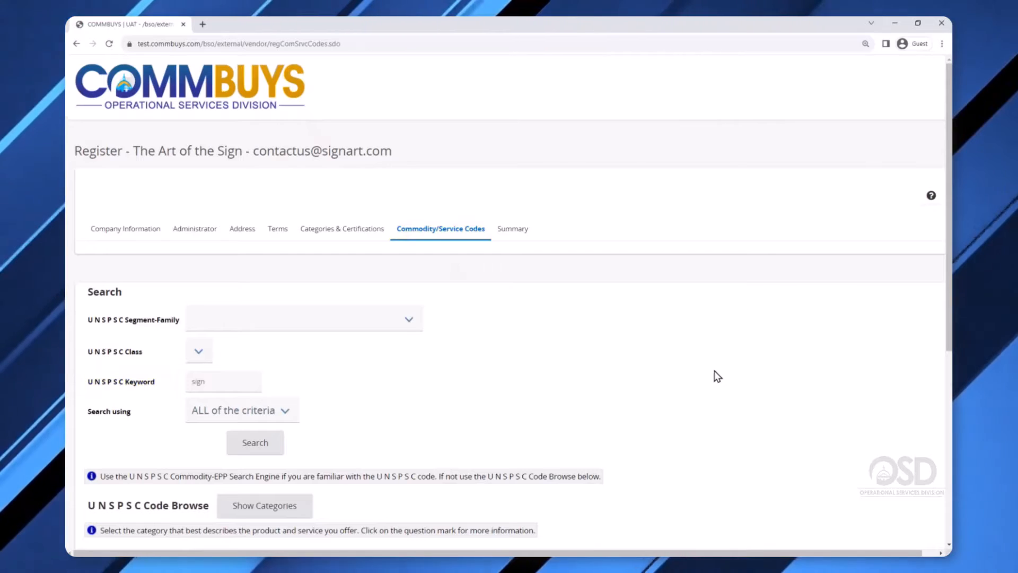
pyautogui.scroll(-6, 717, 377)
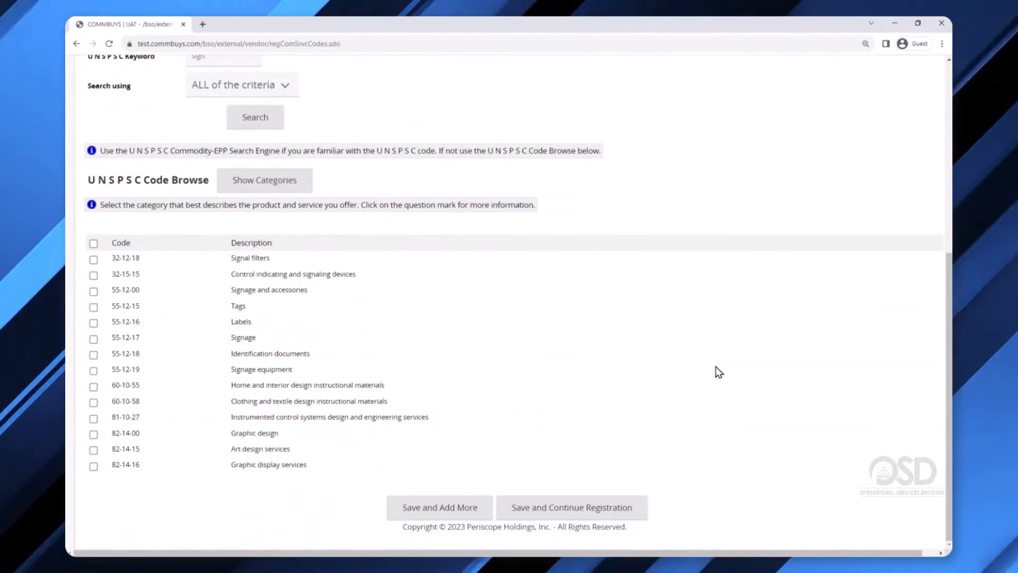
pyautogui.scroll(1, 716, 367)
pyautogui.scroll(-1, 715, 367)
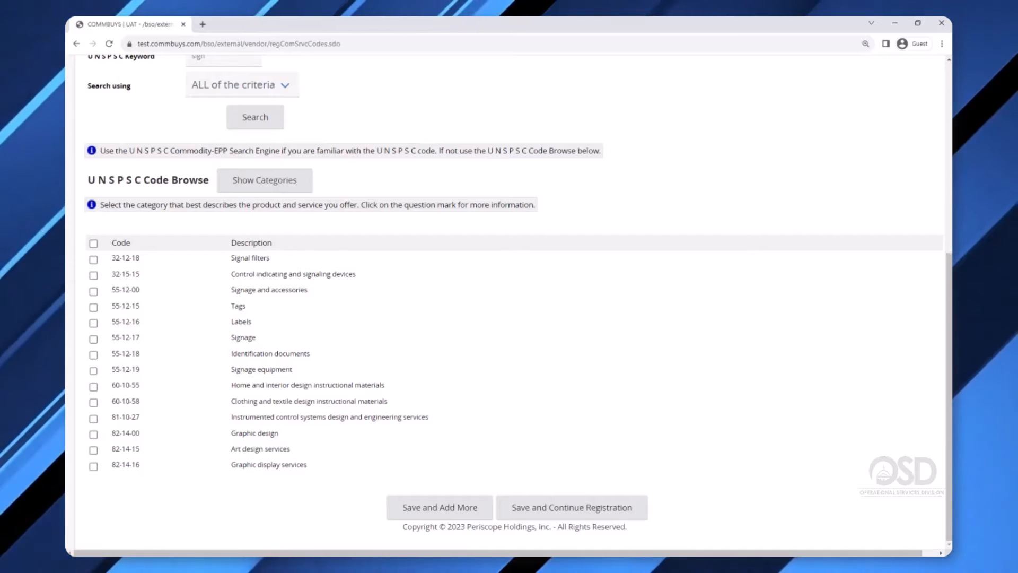
# Tick codes 55-12-17, 55-12-19, 82-14-00 and 82-14-15 from the results.
pyautogui.click(93, 339)
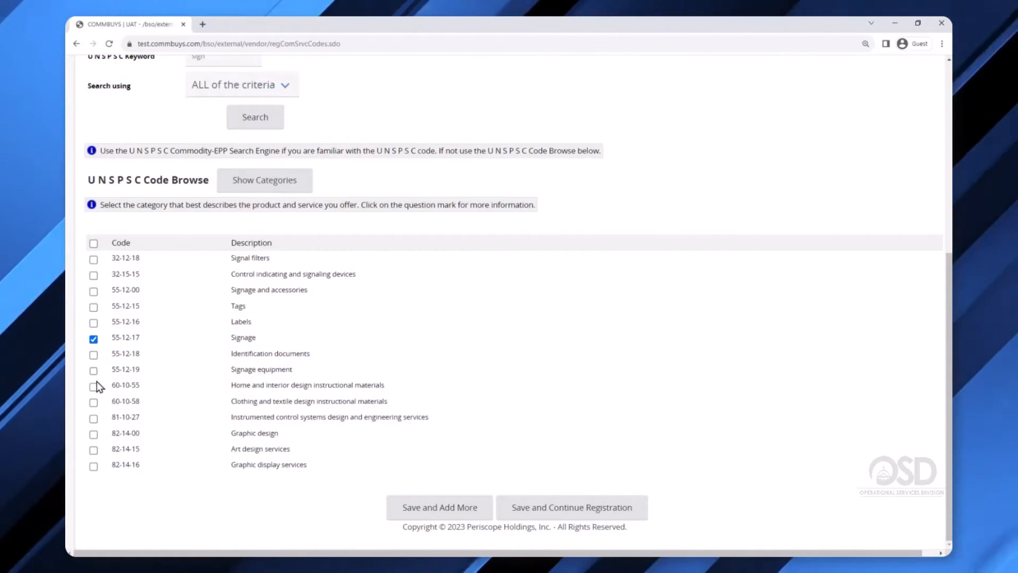
pyautogui.click(93, 370)
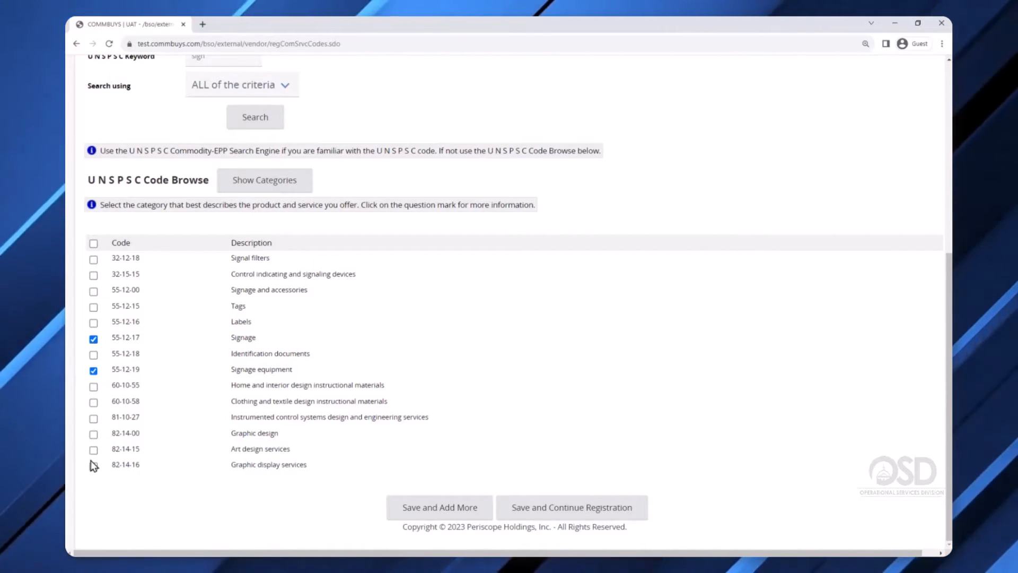
pyautogui.click(93, 434)
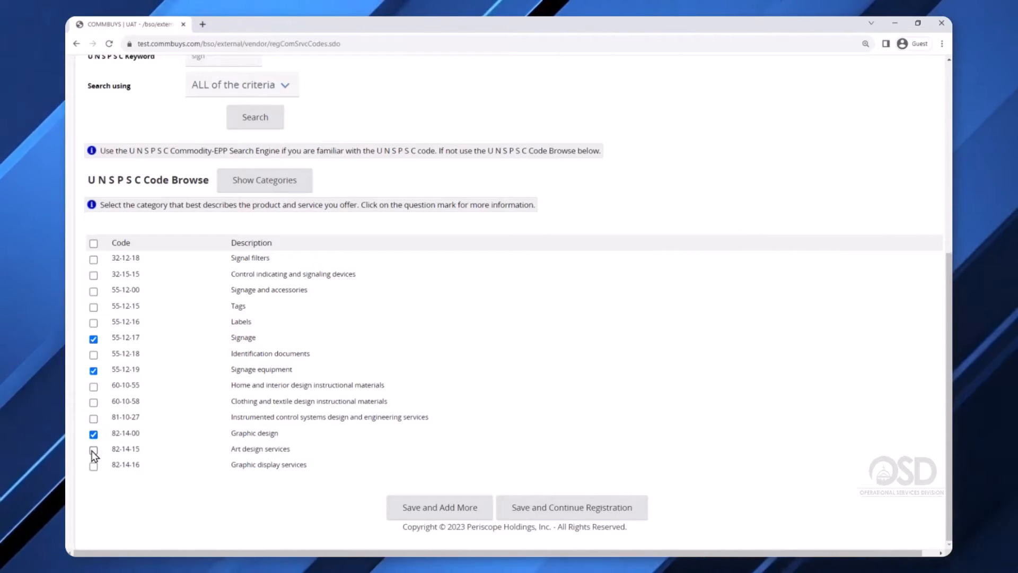
pyautogui.click(93, 450)
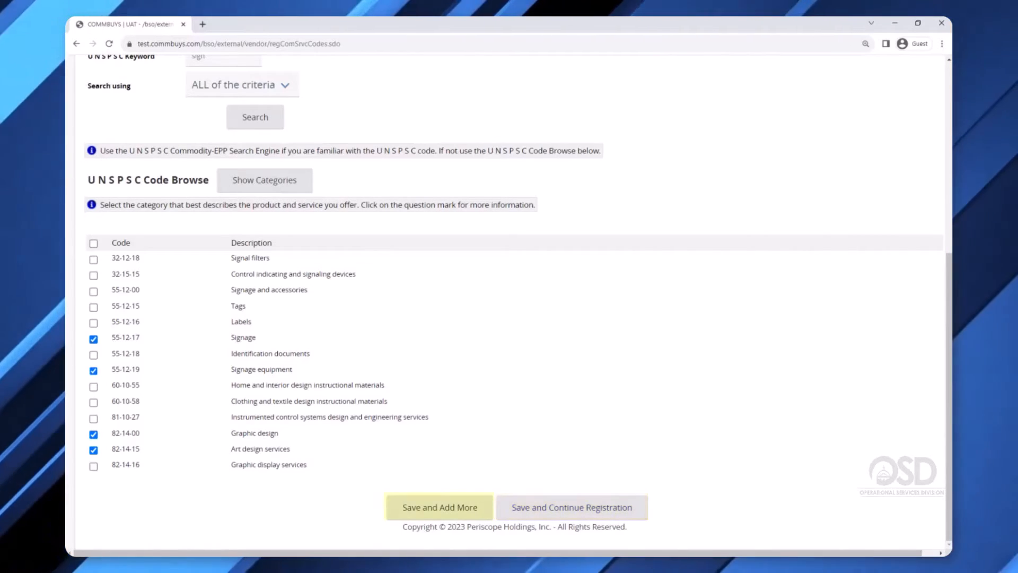
# Save the four chosen codes with Save and Add More.
pyautogui.click(437, 509)
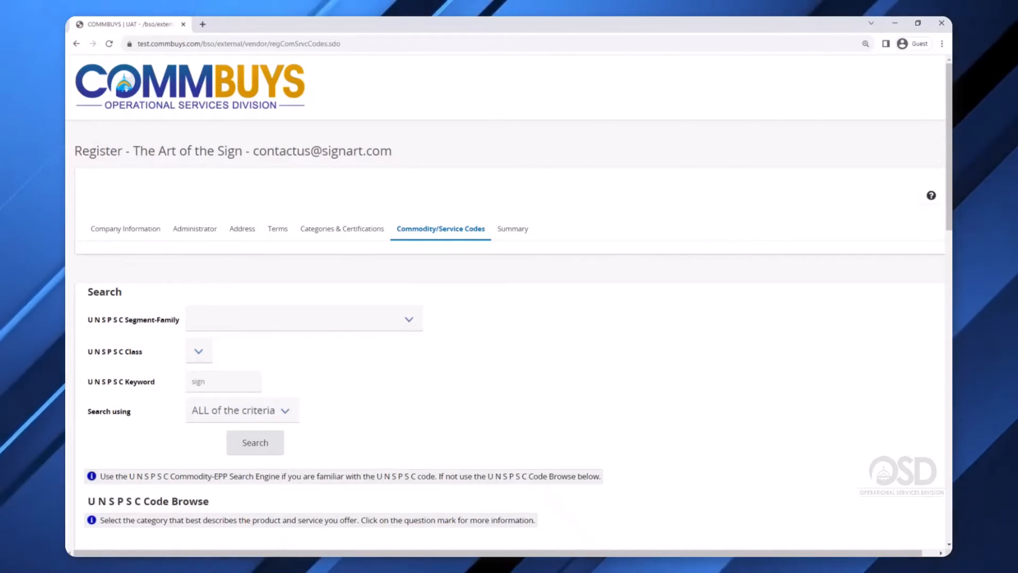
pyautogui.scroll(-8, 363, 260)
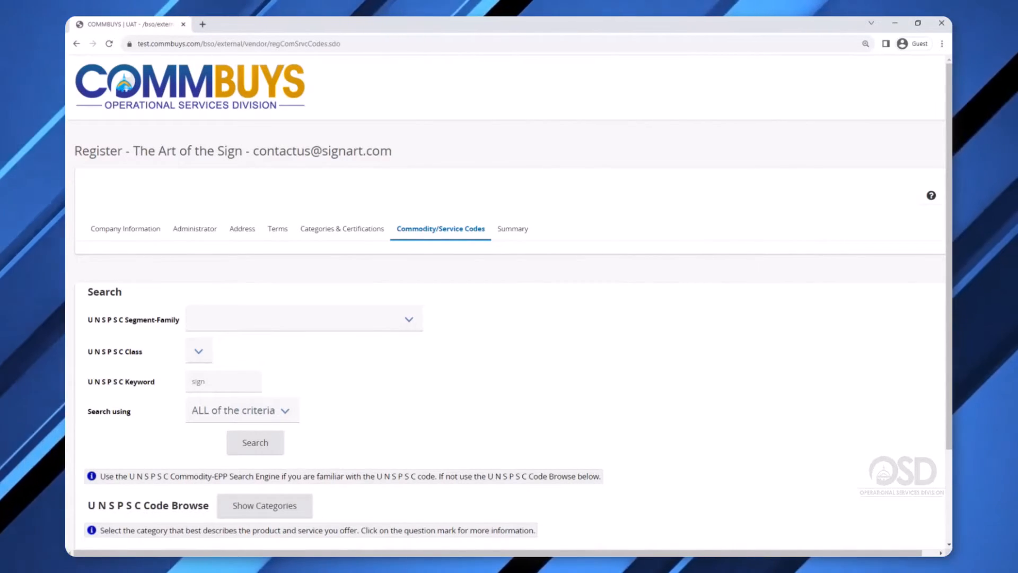
pyautogui.scroll(-2, 393, 336)
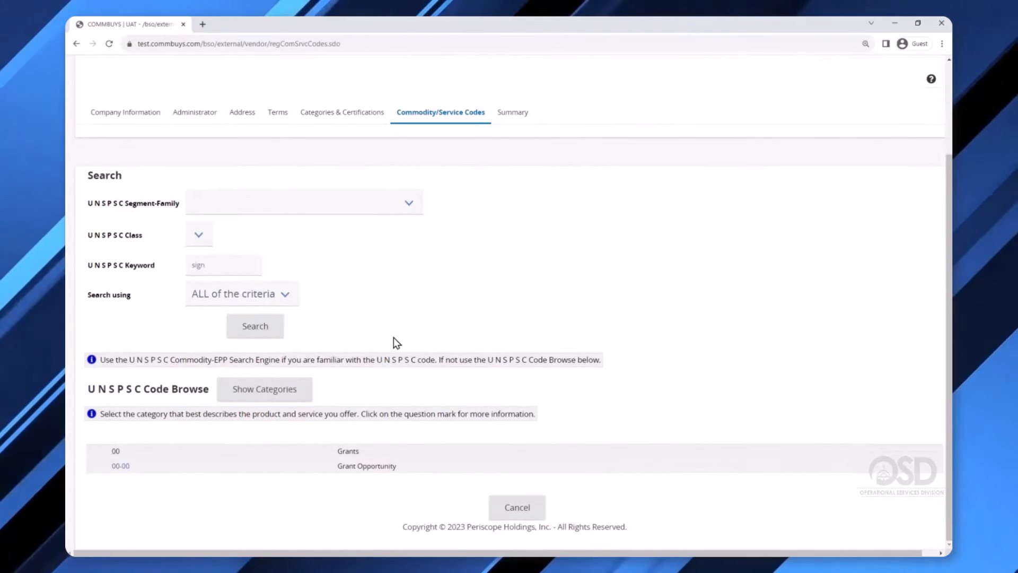
# Browse 00-00 Grant Opportunity, tick 00-00-00, then cancel back to Current Codes.
pyautogui.click(120, 467)
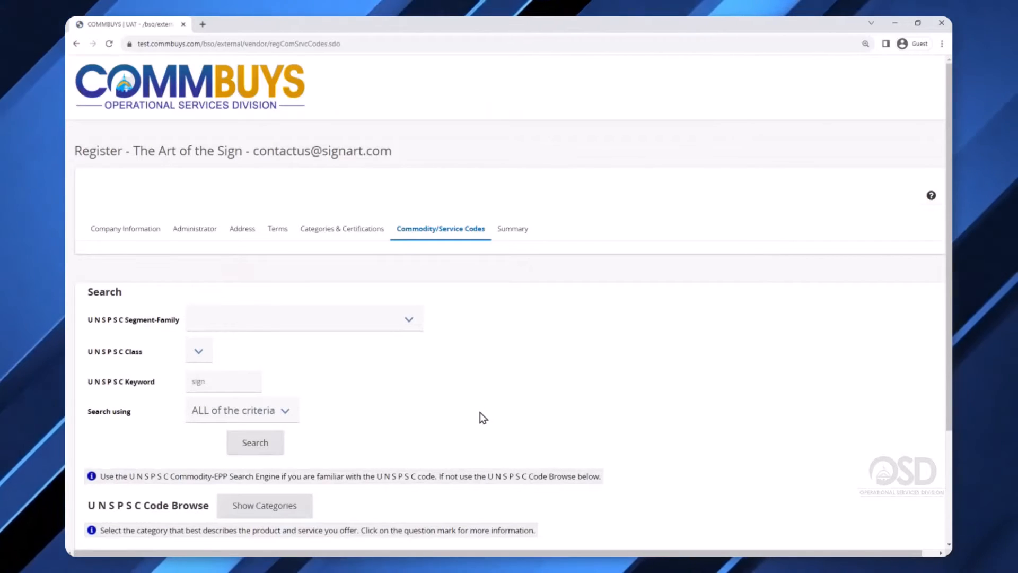
pyautogui.scroll(-3, 480, 416)
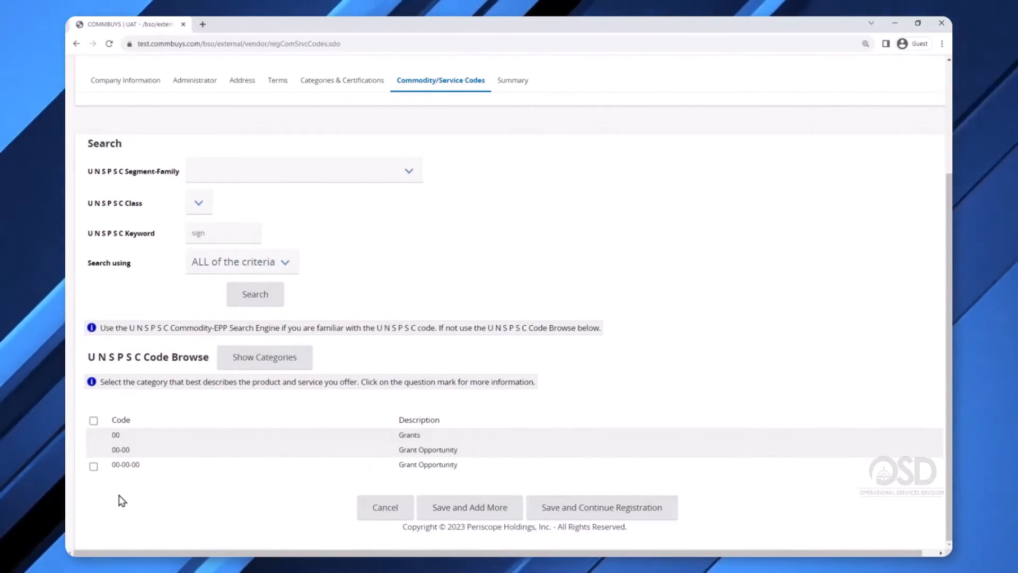
pyautogui.click(94, 468)
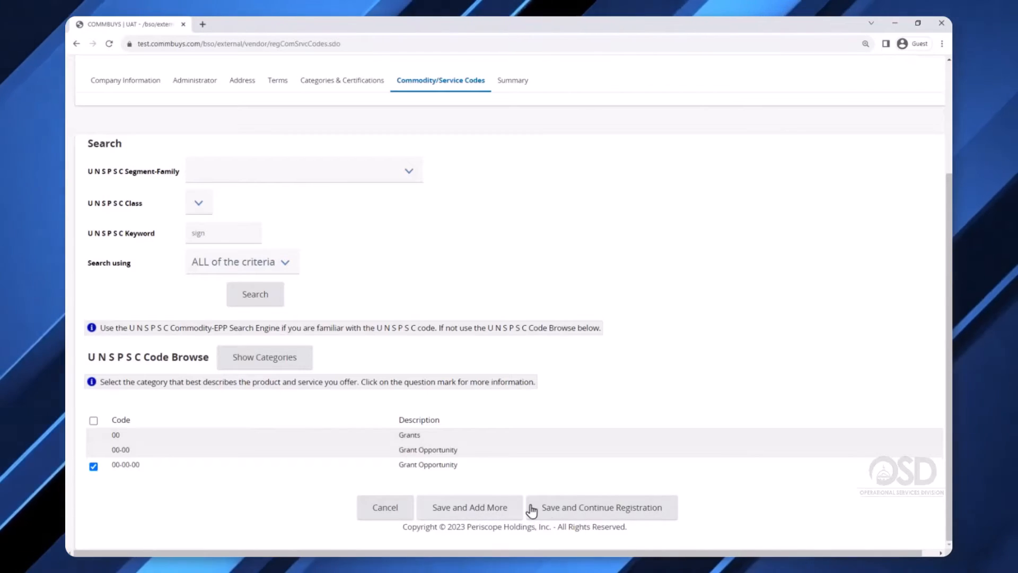
pyautogui.click(392, 510)
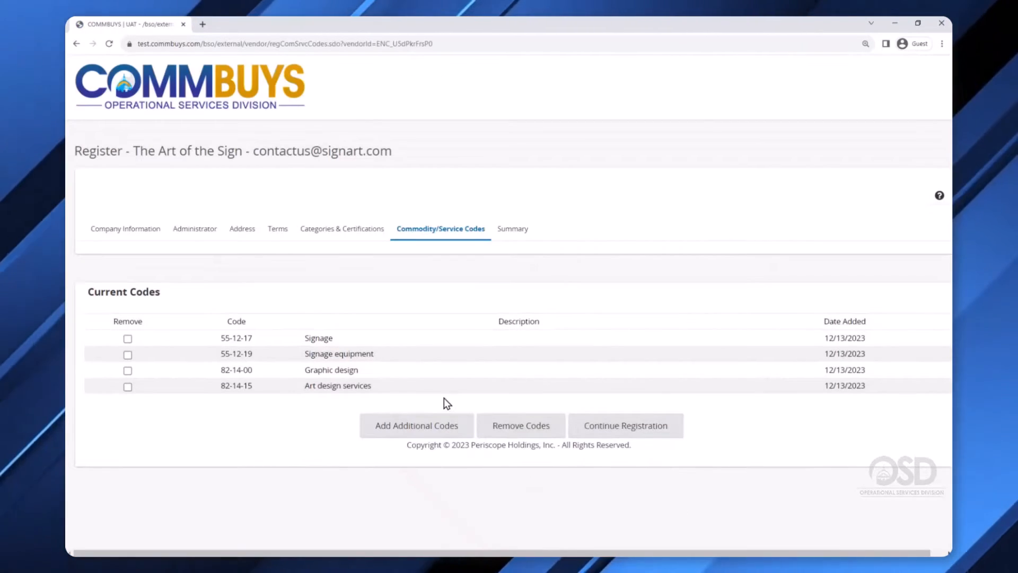
# Return to the UNSPSC code search form via Add Additional Codes.
pyautogui.click(427, 434)
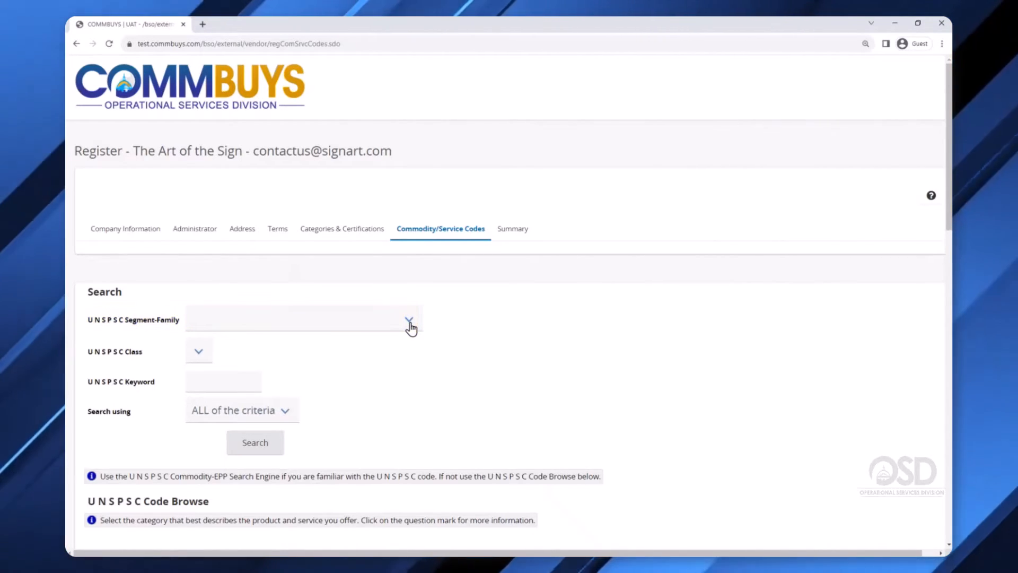
# Narrow the family to 00-00 Grant Opportunity, choose class '00 - Grant Opportunity', and save the commodity codes.
pyautogui.click(409, 321)
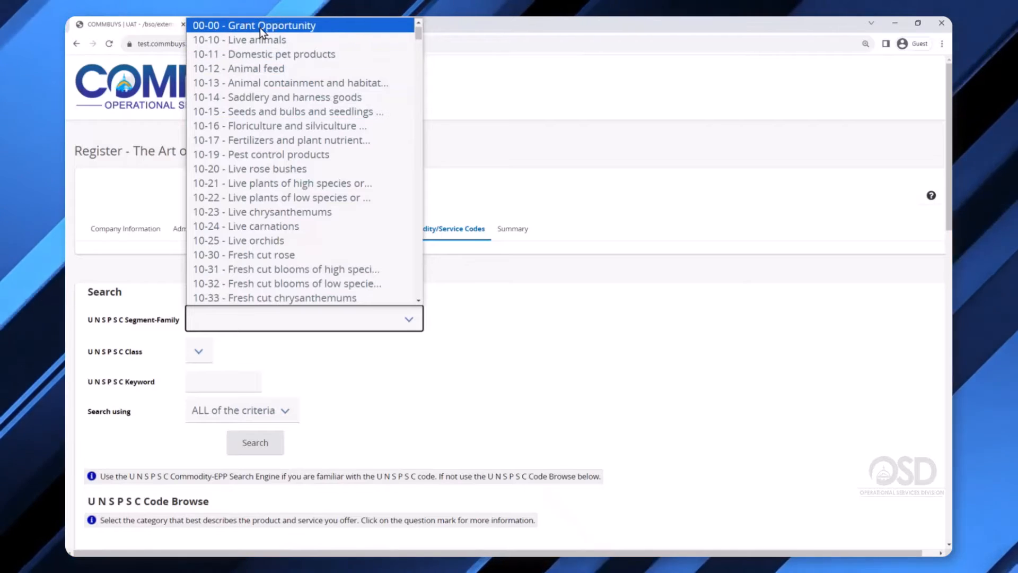
pyautogui.click(201, 27)
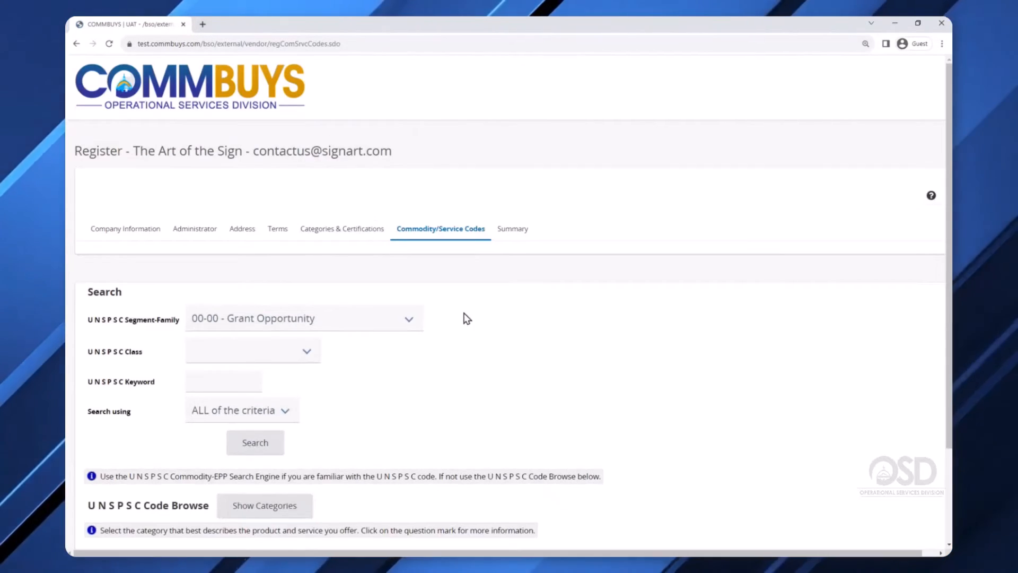
pyautogui.scroll(-1, 440, 371)
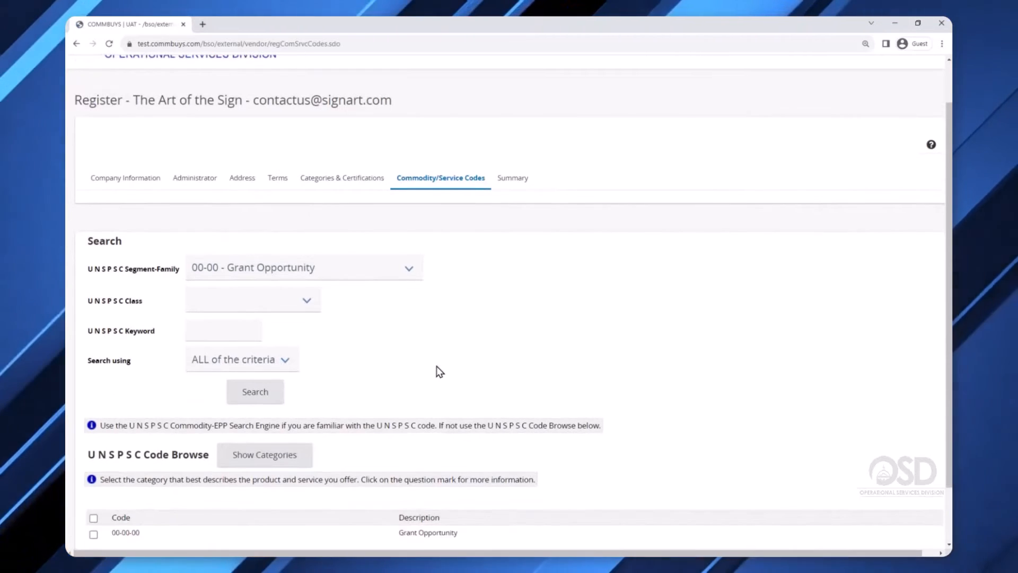
pyautogui.scroll(-1, 439, 371)
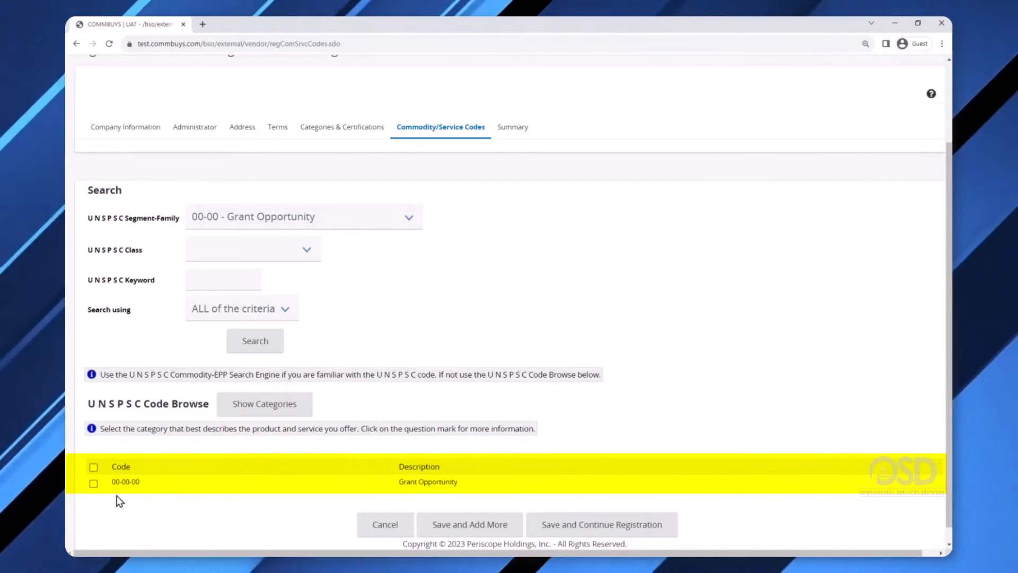
pyautogui.click(313, 253)
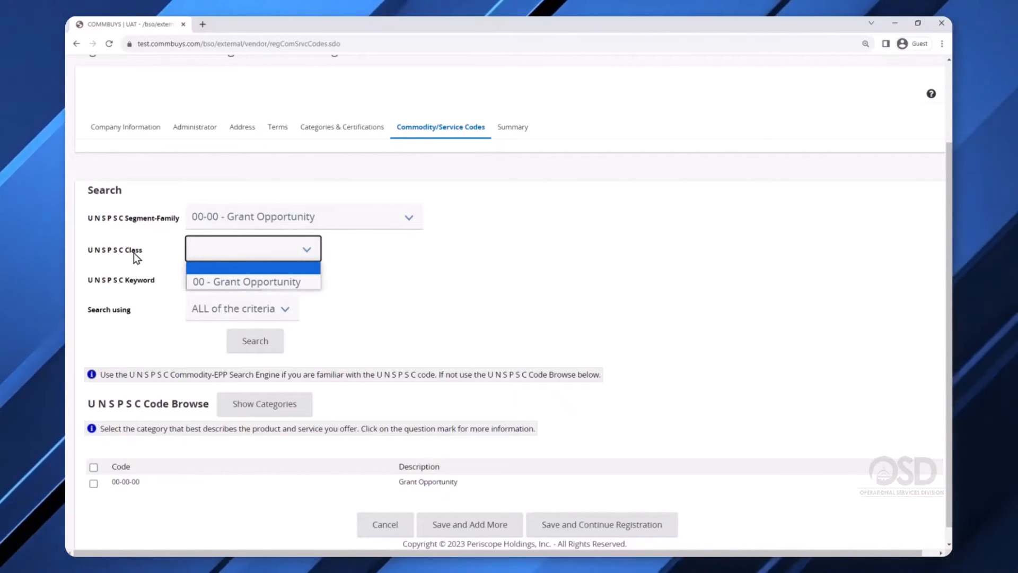
pyautogui.click(257, 284)
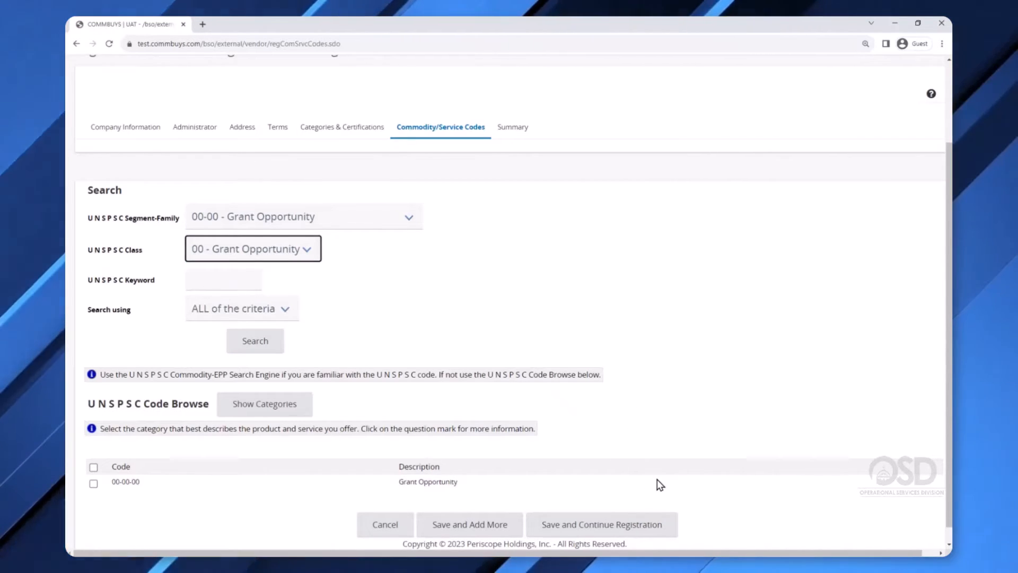
pyautogui.click(593, 531)
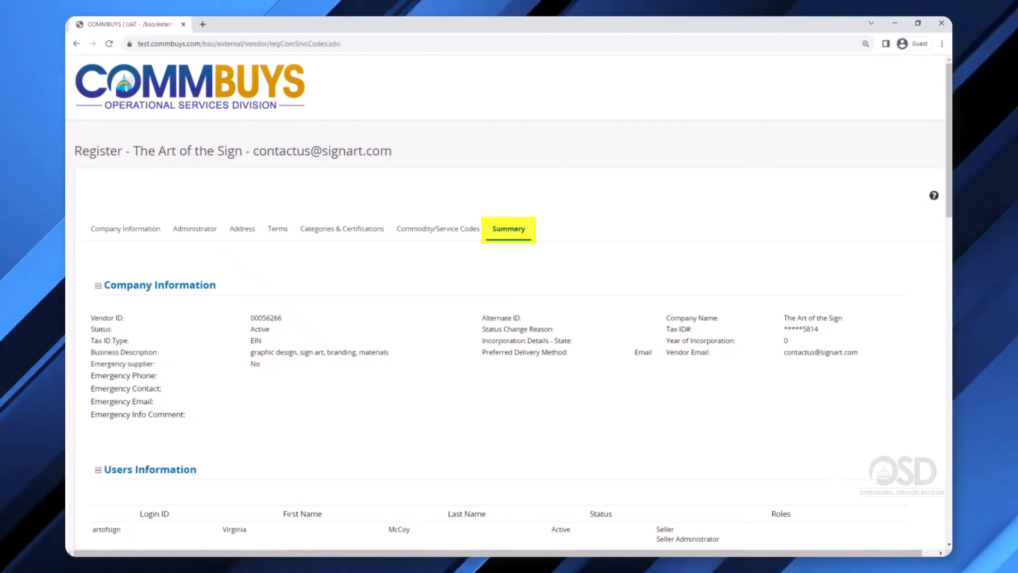
pyautogui.scroll(-1, 312, 302)
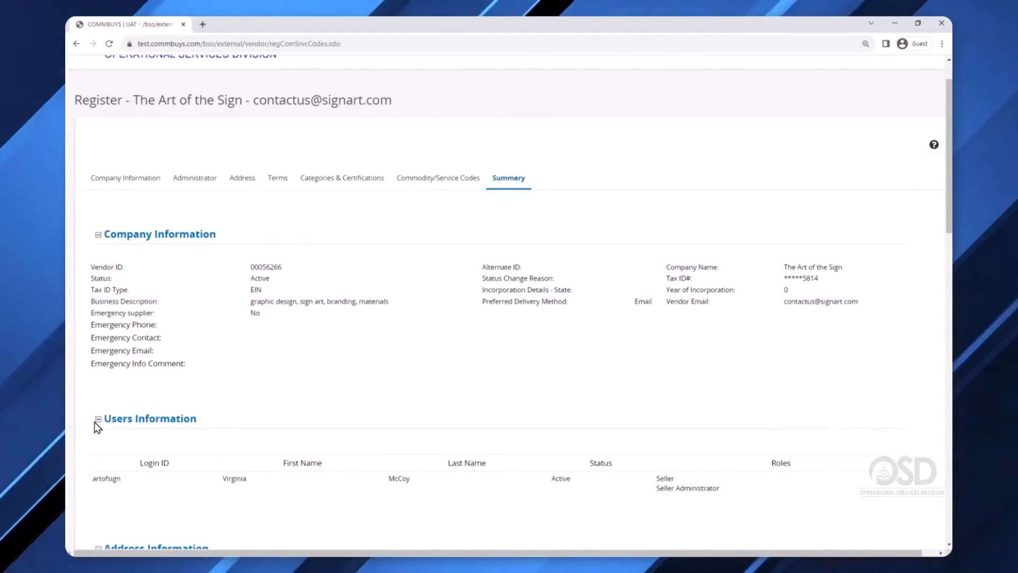
pyautogui.scroll(-5, 93, 423)
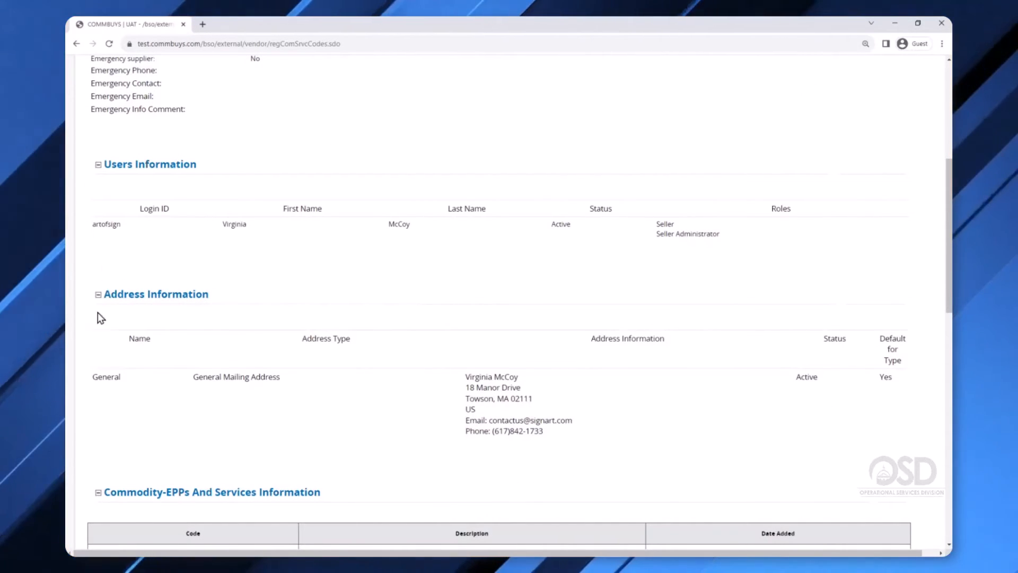
pyautogui.scroll(-3, 98, 339)
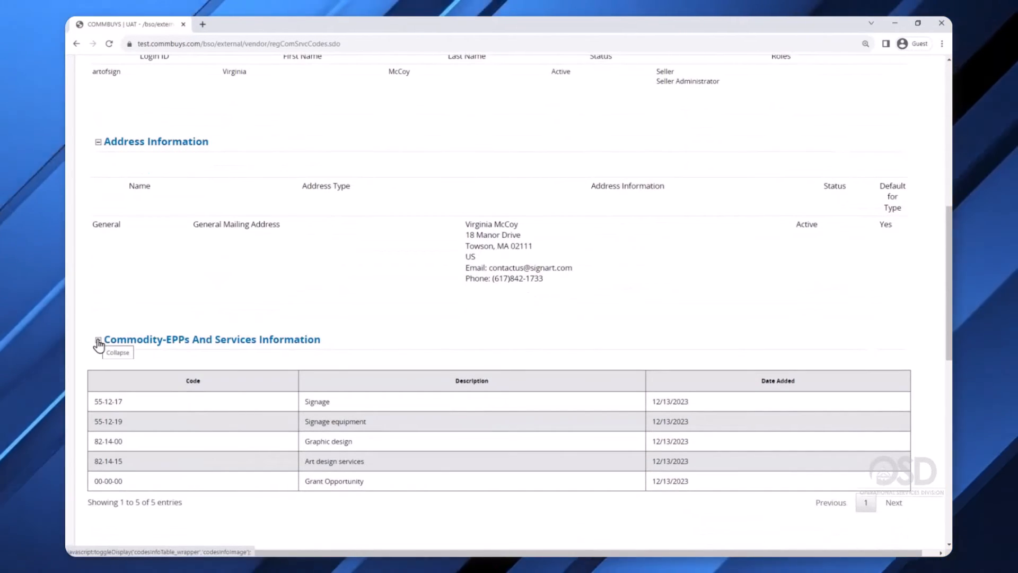
pyautogui.scroll(-4, 95, 339)
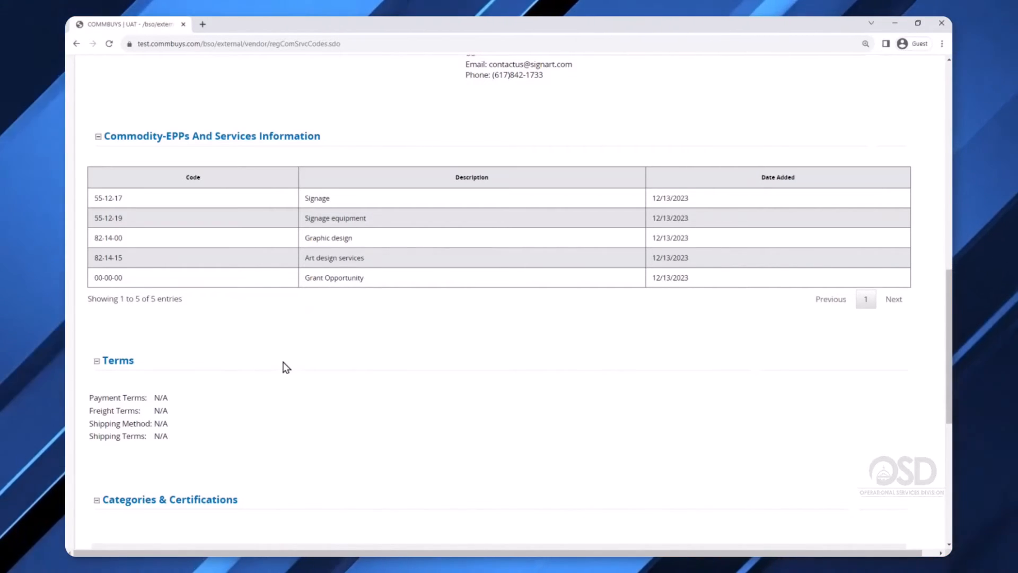
pyautogui.scroll(-7, 285, 366)
pyautogui.scroll(-1, 274, 378)
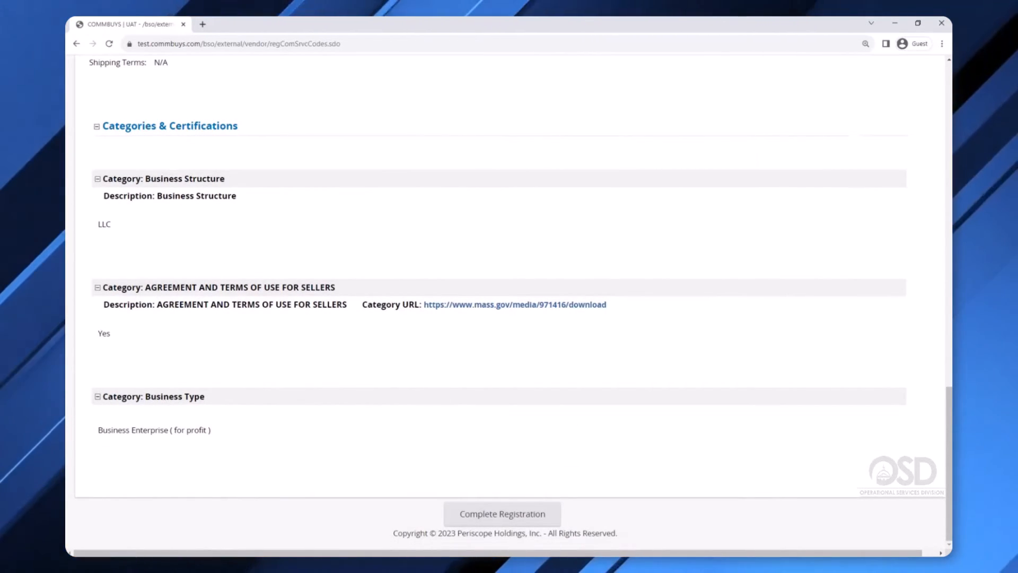
pyautogui.scroll(7, 611, 318)
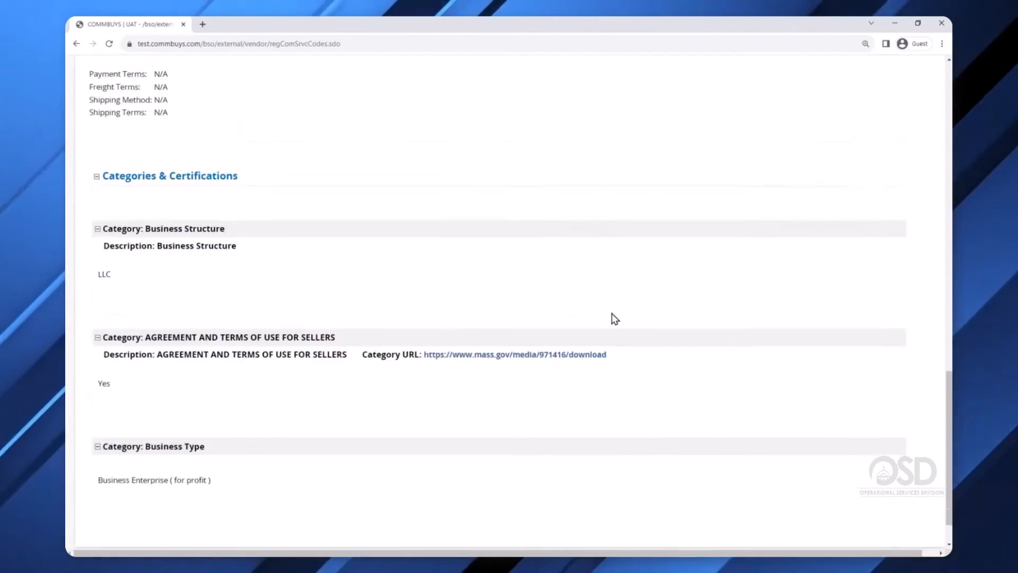
pyautogui.scroll(13, 577, 300)
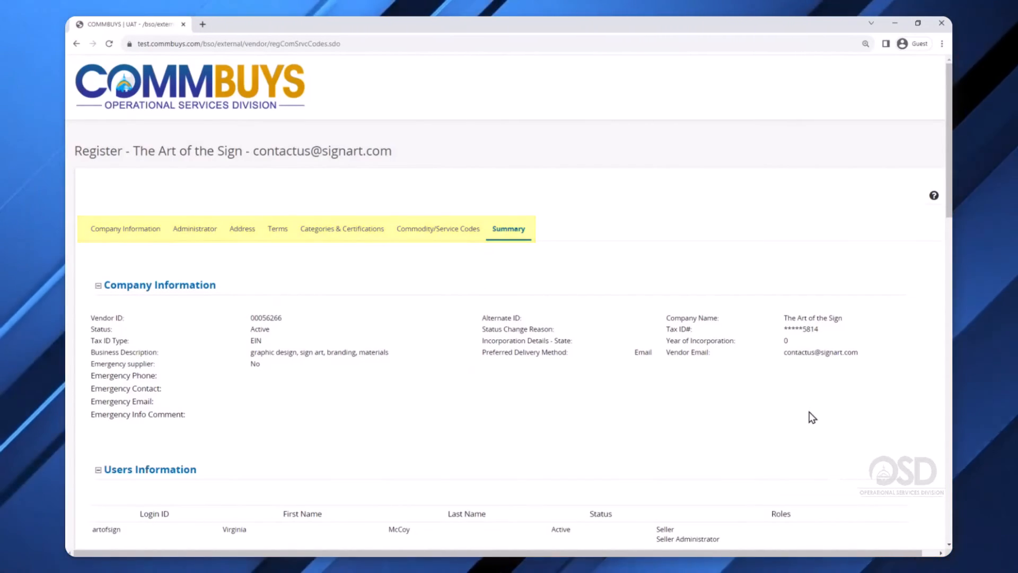
pyautogui.scroll(-8, 866, 428)
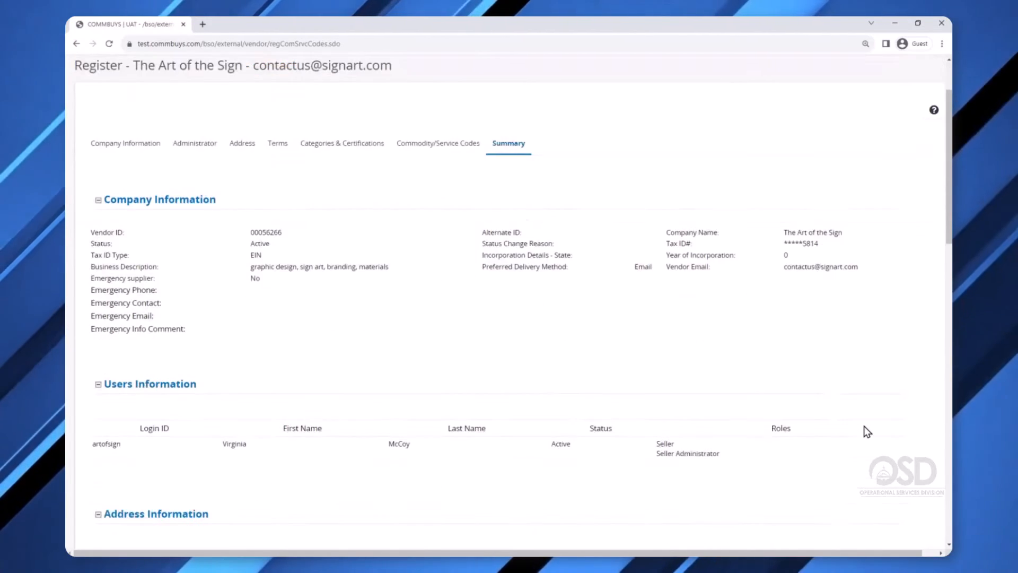
pyautogui.scroll(-10, 867, 428)
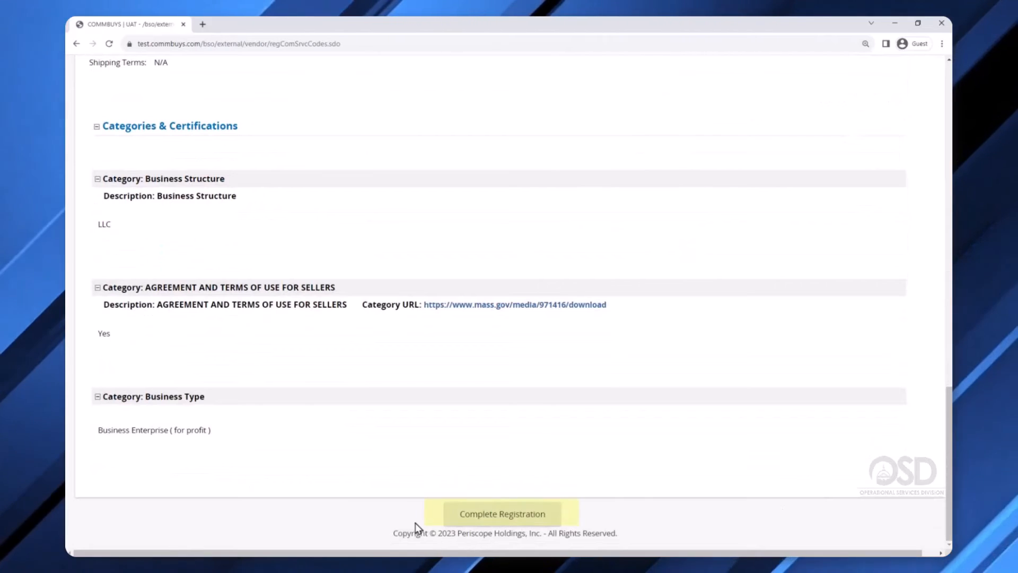
# Submit the registration, copy the temporary password from the Gmail notification, and return to COMMBUYS.
pyautogui.click(496, 517)
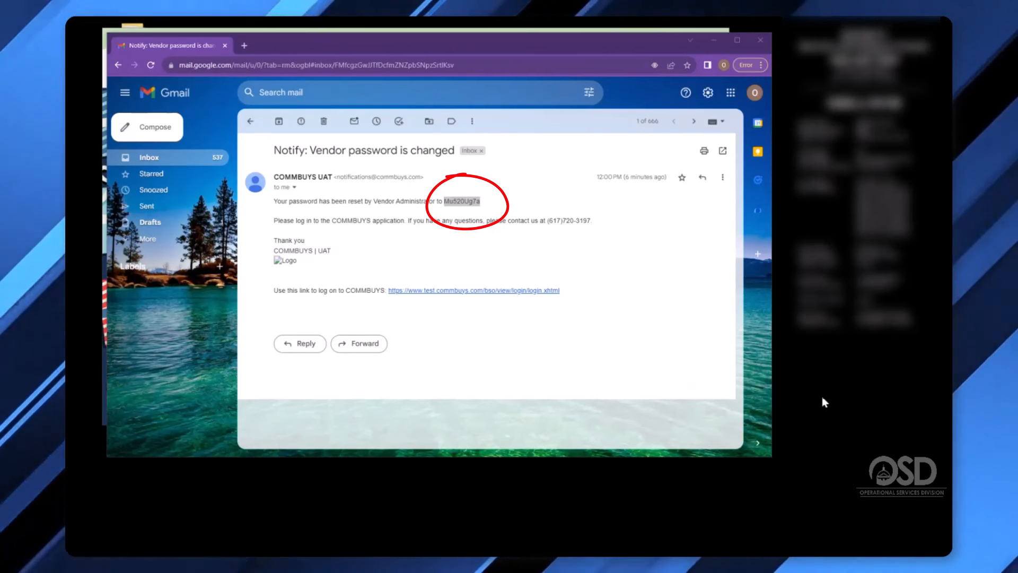
pyautogui.rightClick(458, 202)
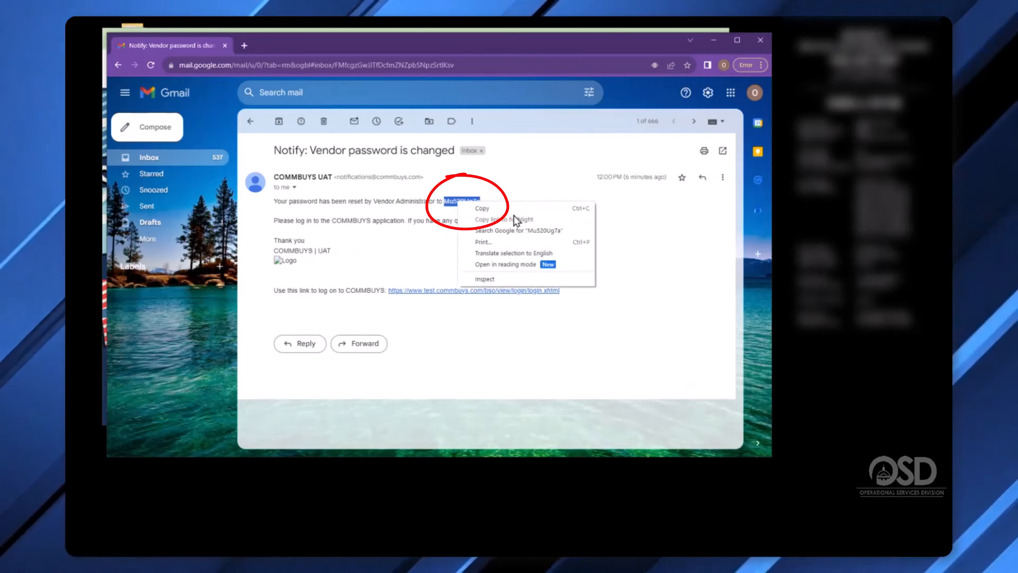
pyautogui.click(510, 211)
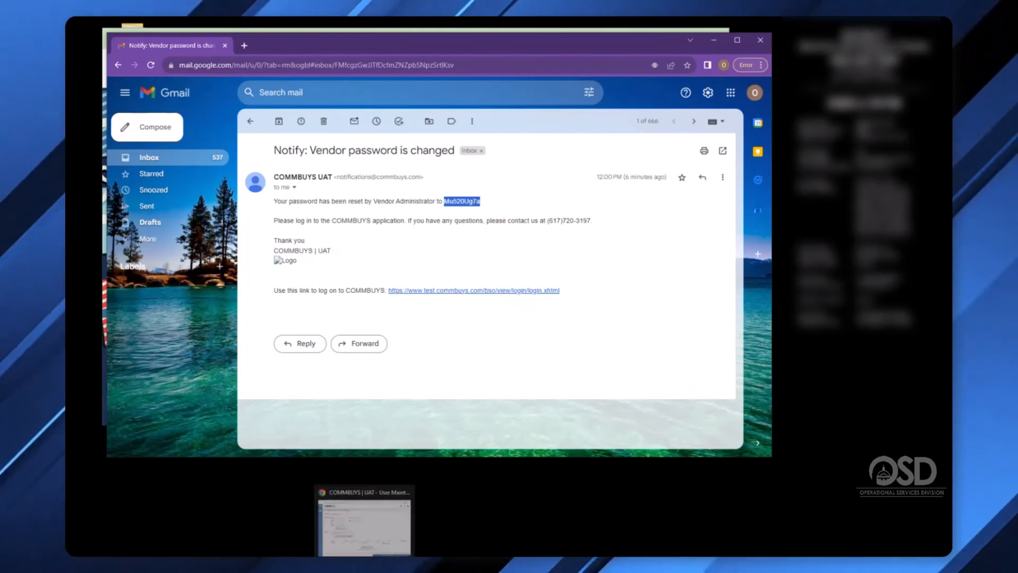
pyautogui.click(364, 563)
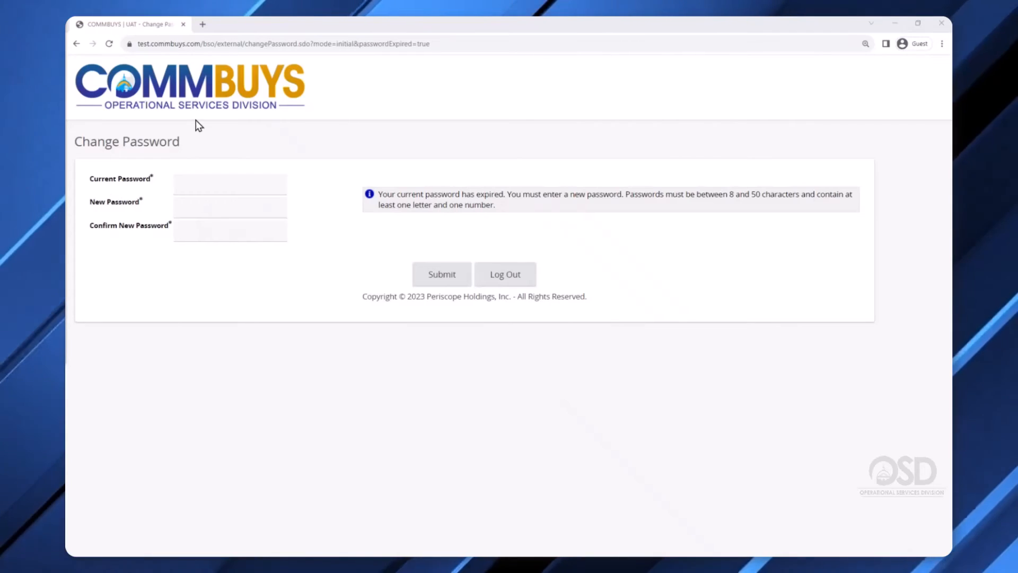
# Replace the temporary password with a new password, then log out from the profile menu.
pyautogui.click(192, 183)
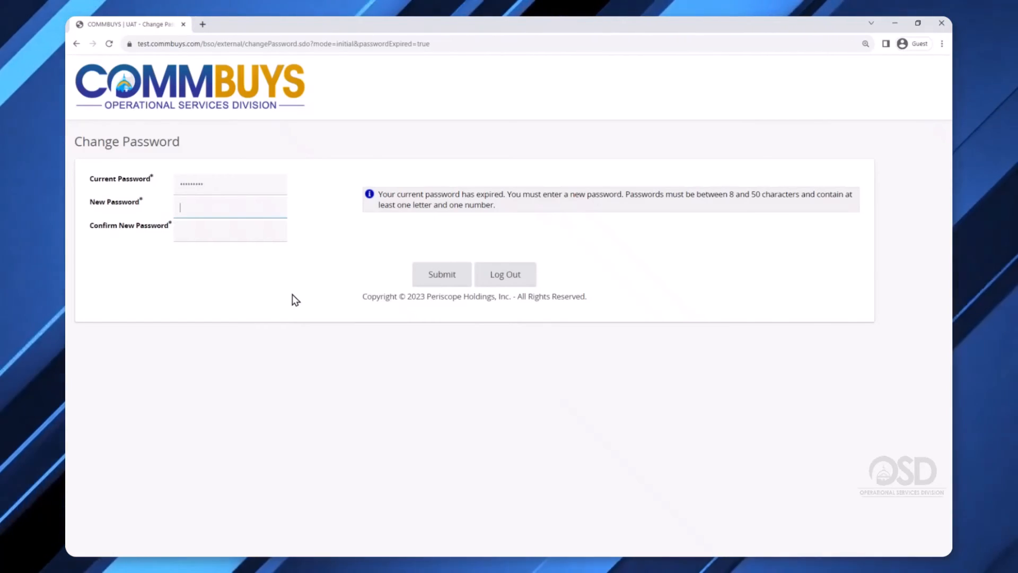
pyautogui.write('********')
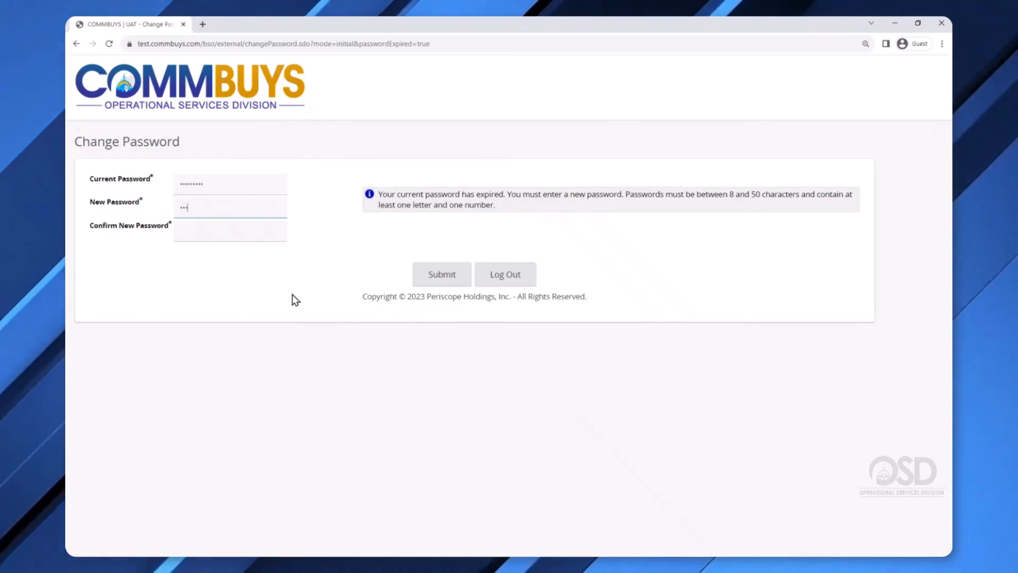
pyautogui.press('Tab')
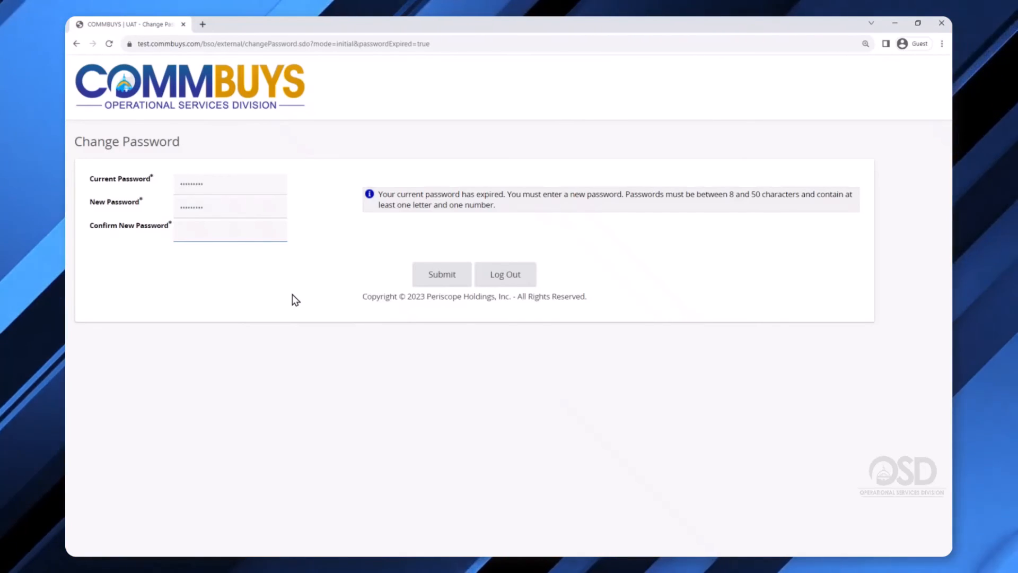
pyautogui.write('*********')
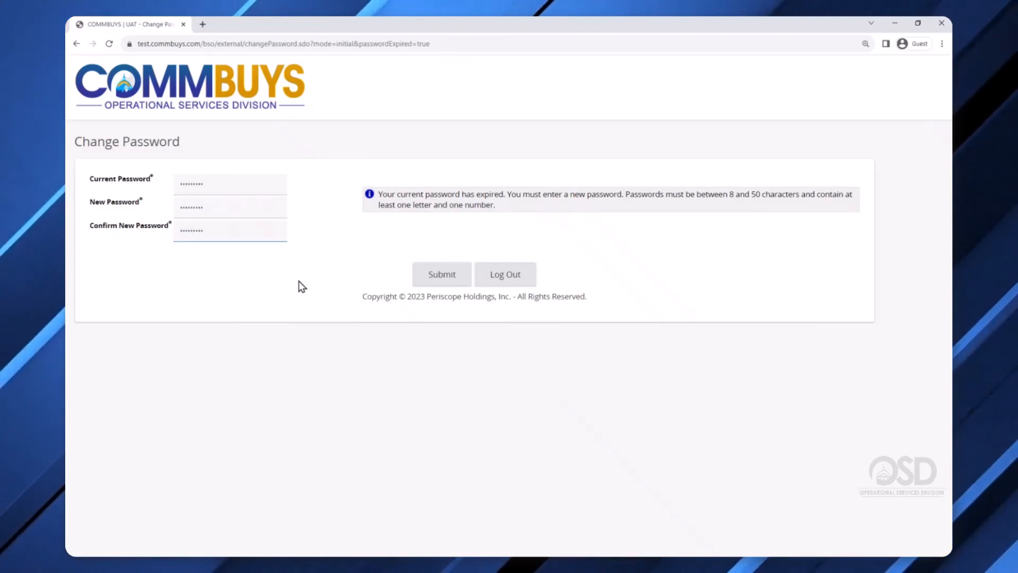
pyautogui.click(444, 276)
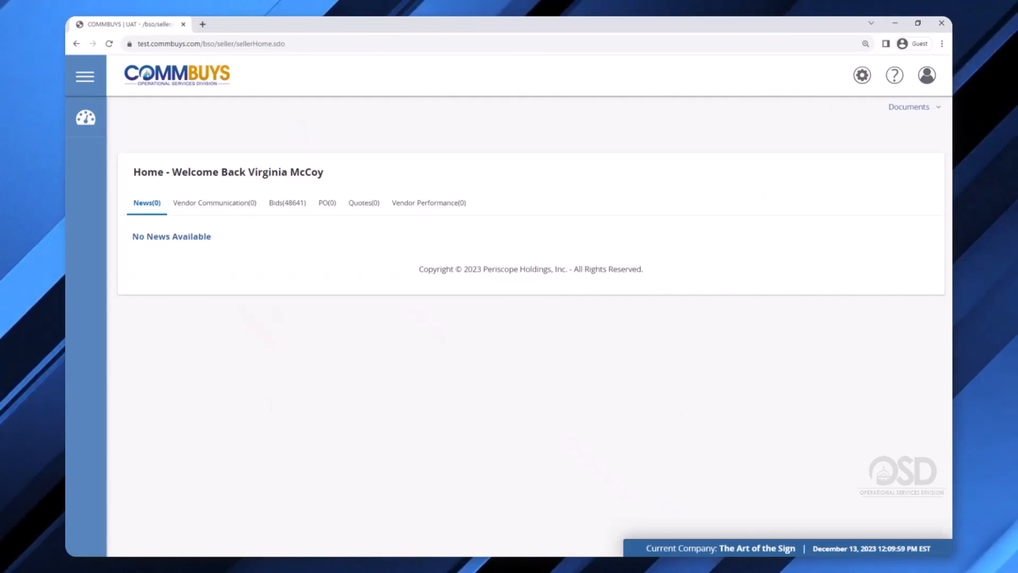
pyautogui.click(928, 83)
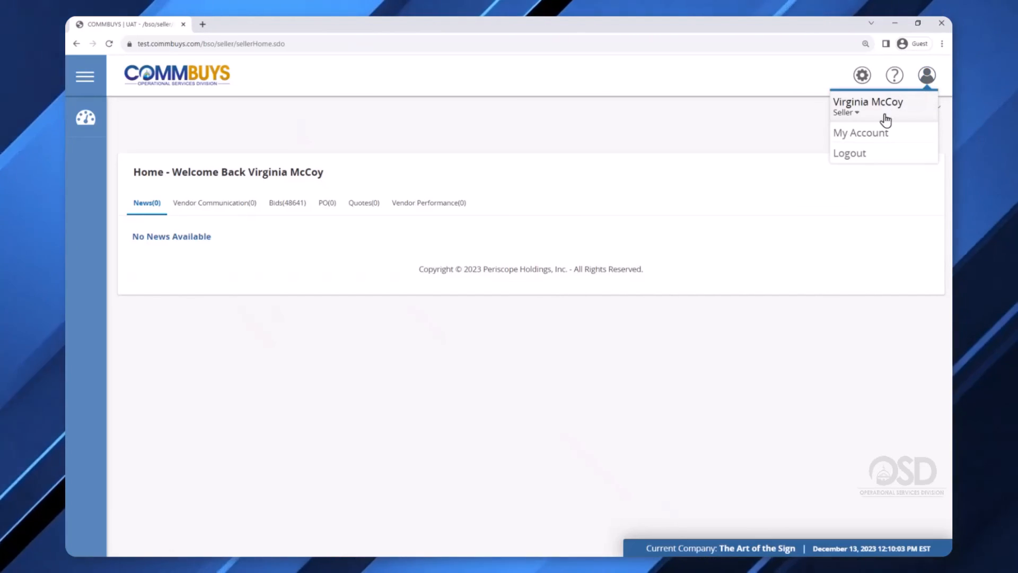
pyautogui.click(848, 153)
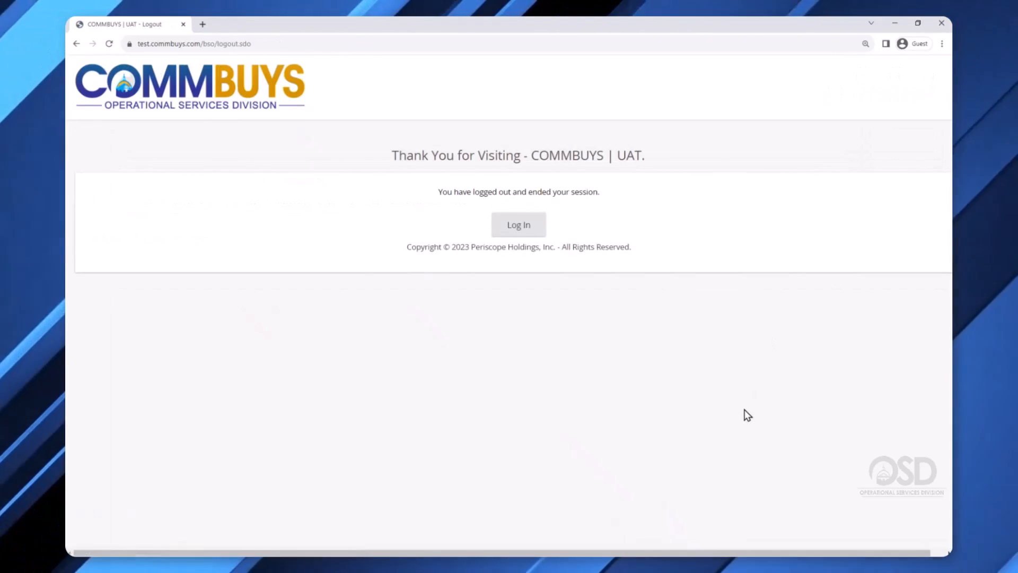